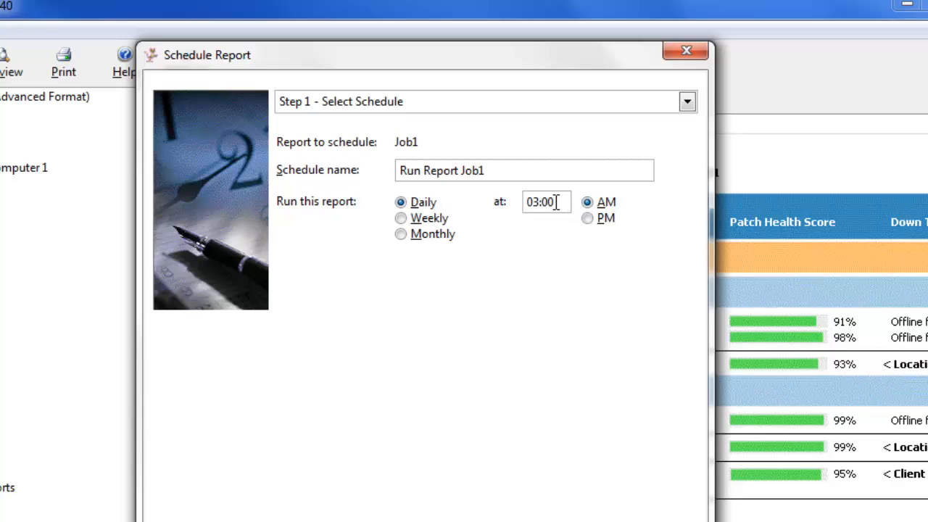
# Step: Set the Job1 run time to 08:00 AM and keep the daily frequency
pyautogui.click(533, 202)
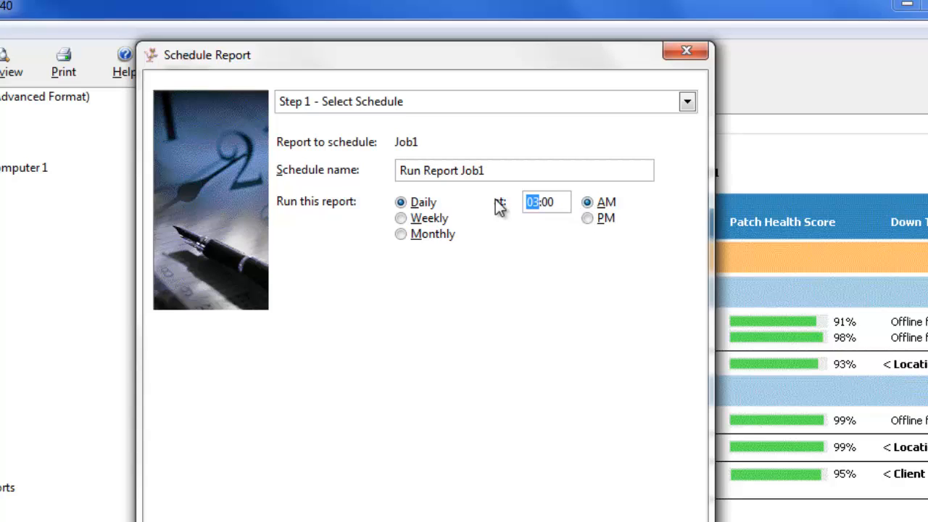
pyautogui.write('08')
pyautogui.click(629, 520)
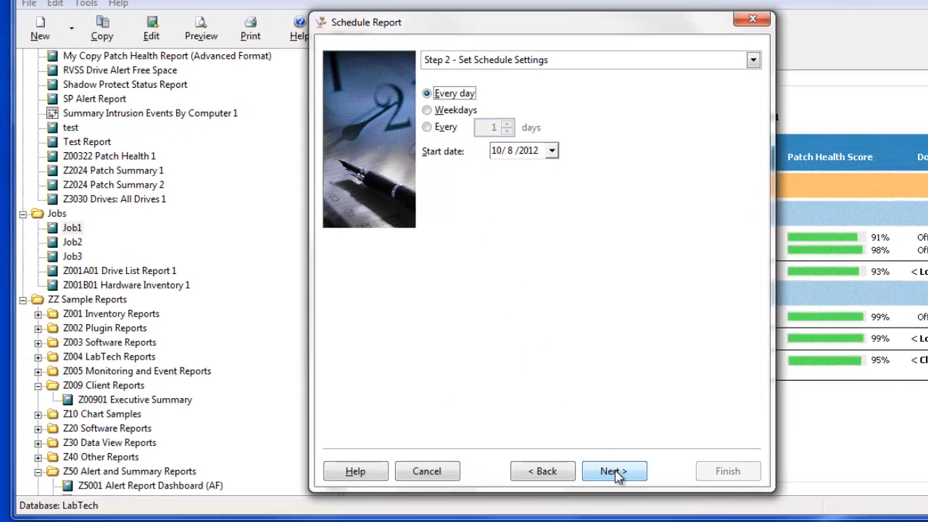
pyautogui.click(614, 473)
# Step: Email the Job1 report to the support address with the text 'This is Job1'
pyautogui.click(506, 122)
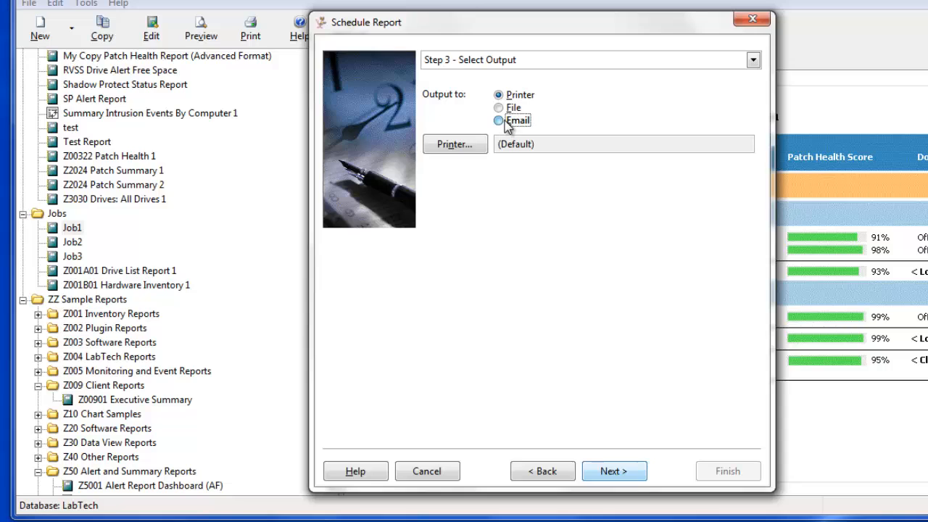
pyautogui.click(493, 285)
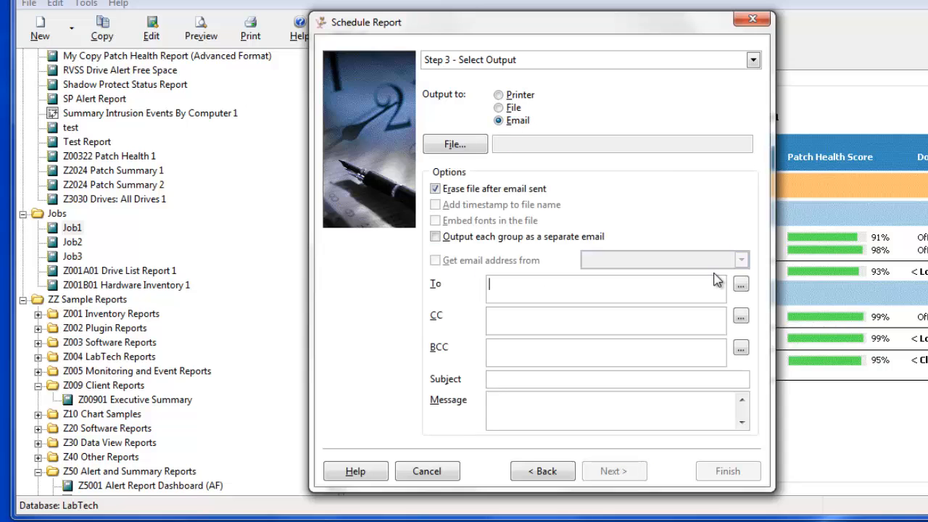
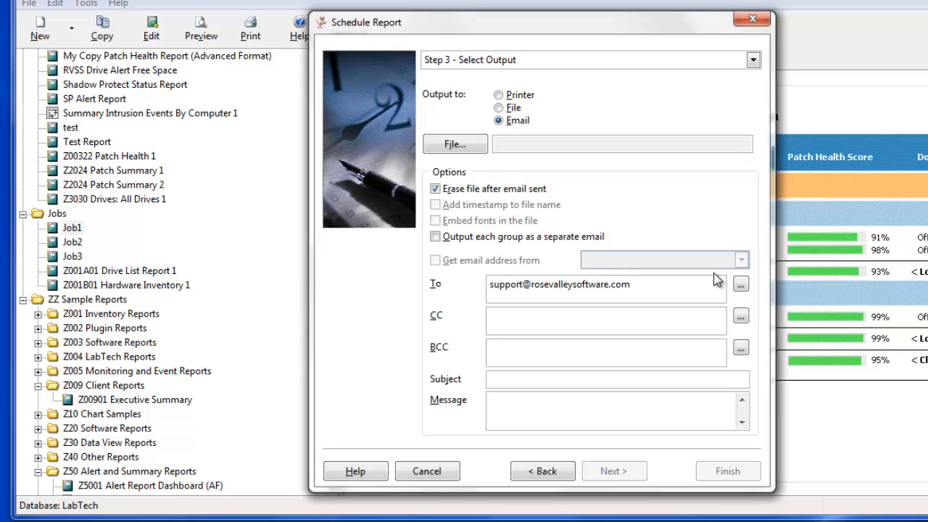
pyautogui.click(658, 377)
pyautogui.write('Job')
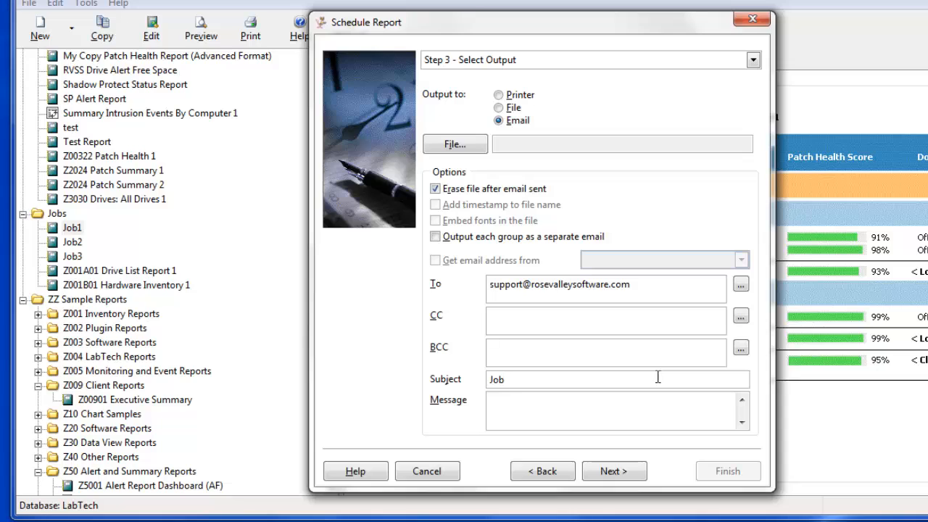
pyautogui.write('This is Job1')
# Step: Enter and confirm the Windows account password, then finish the Job1 schedule
pyautogui.click(612, 473)
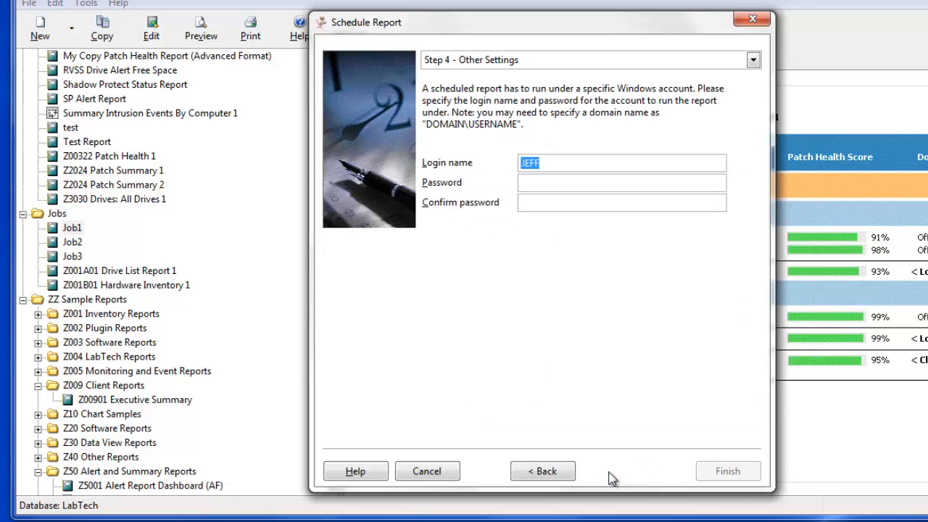
pyautogui.click(534, 186)
pyautogui.write('**********')
pyautogui.press('Tab')
pyautogui.write('**********')
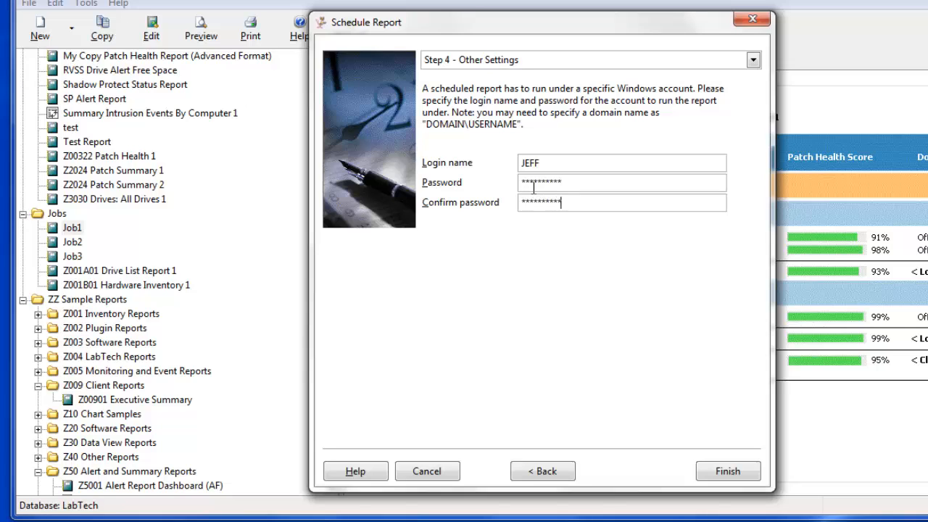
pyautogui.click(727, 472)
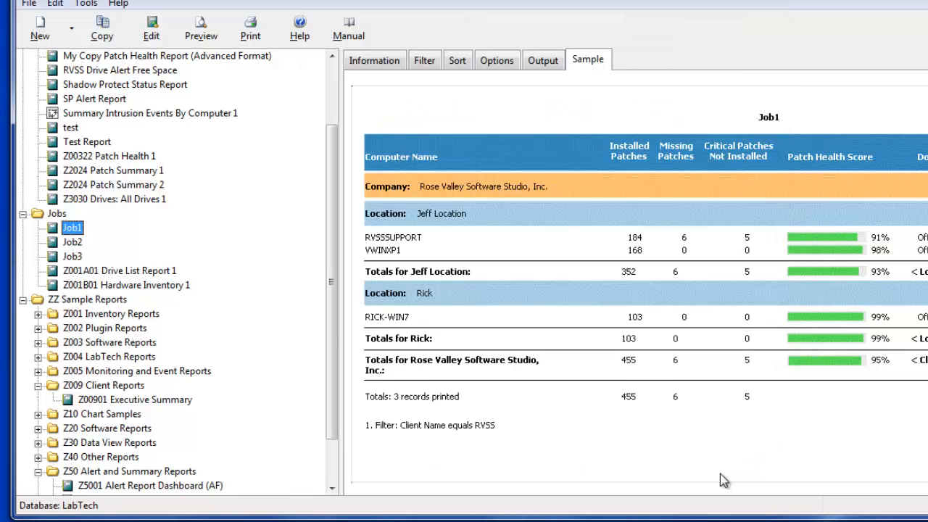
# Step: Schedule the Job2 report, picking the run hour and keeping the daily frequency
pyautogui.click(73, 242)
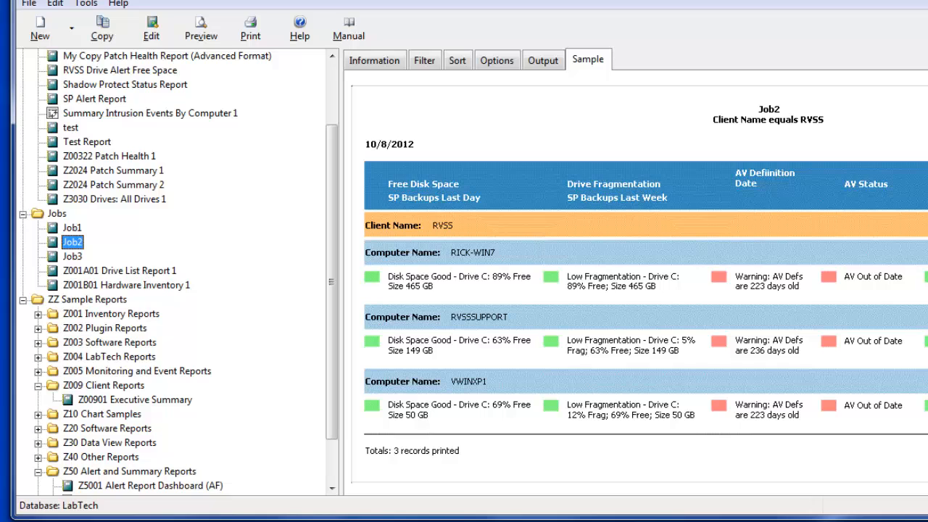
pyautogui.rightClick(70, 244)
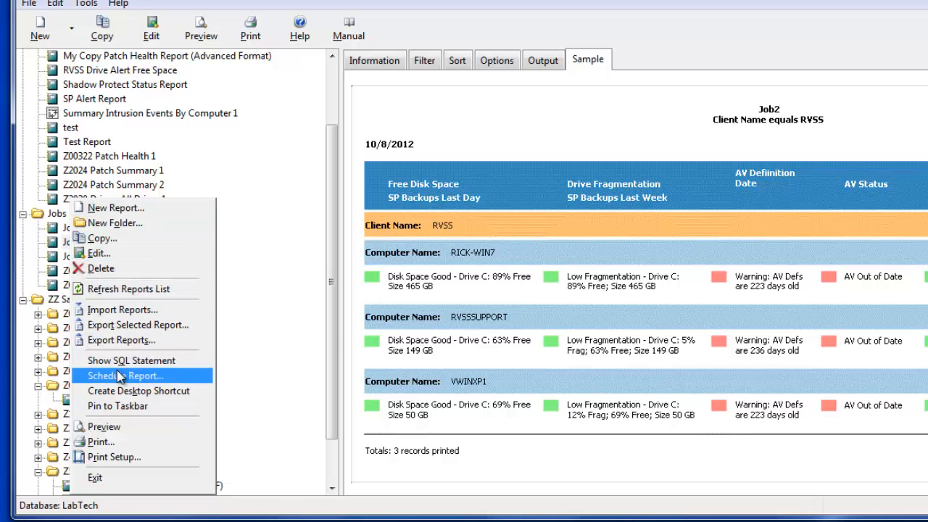
pyautogui.click(120, 375)
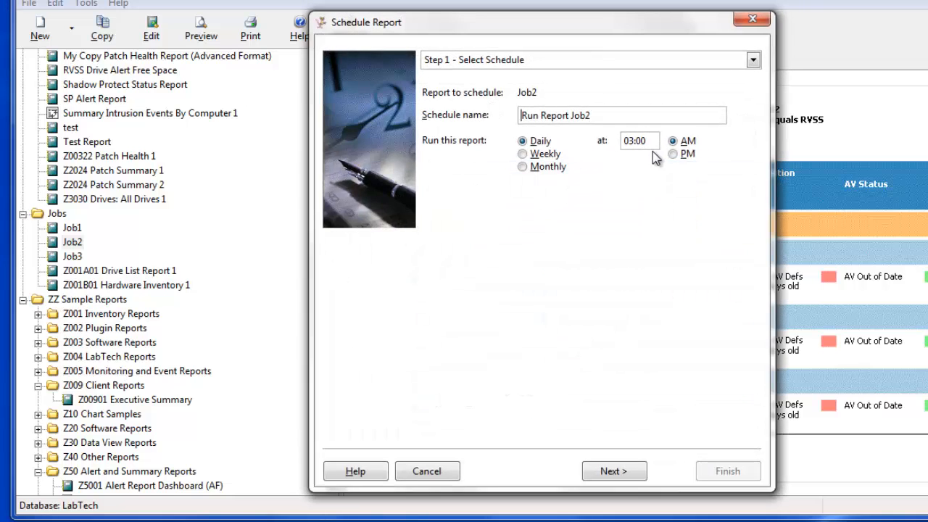
pyautogui.click(627, 141)
pyautogui.click(629, 472)
pyautogui.click(614, 471)
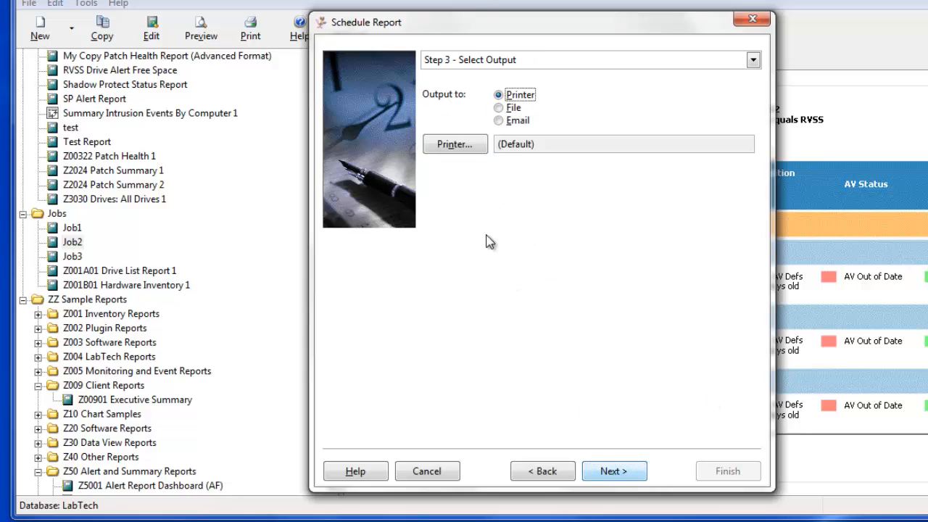
# Step: Email the Job2 report to the support address with subject 'This is Job2' and message 'Job2'
pyautogui.click(510, 120)
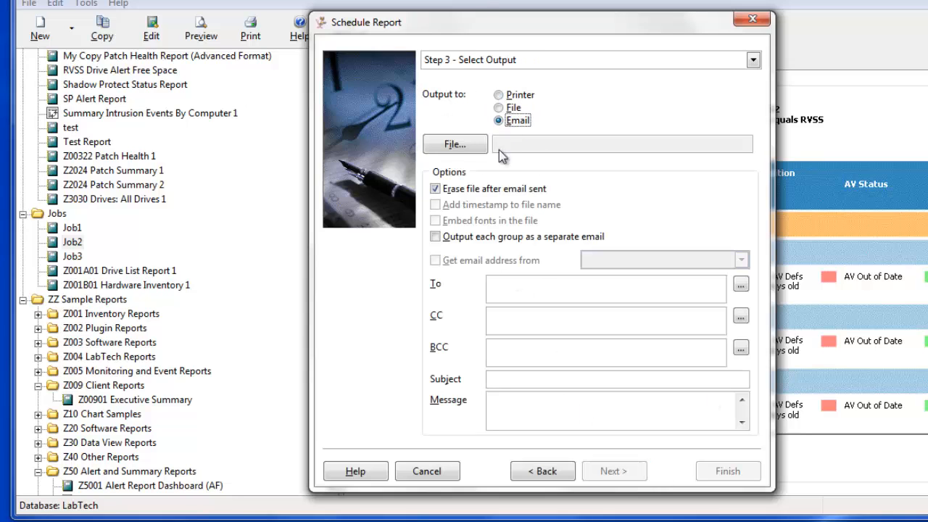
pyautogui.click(493, 287)
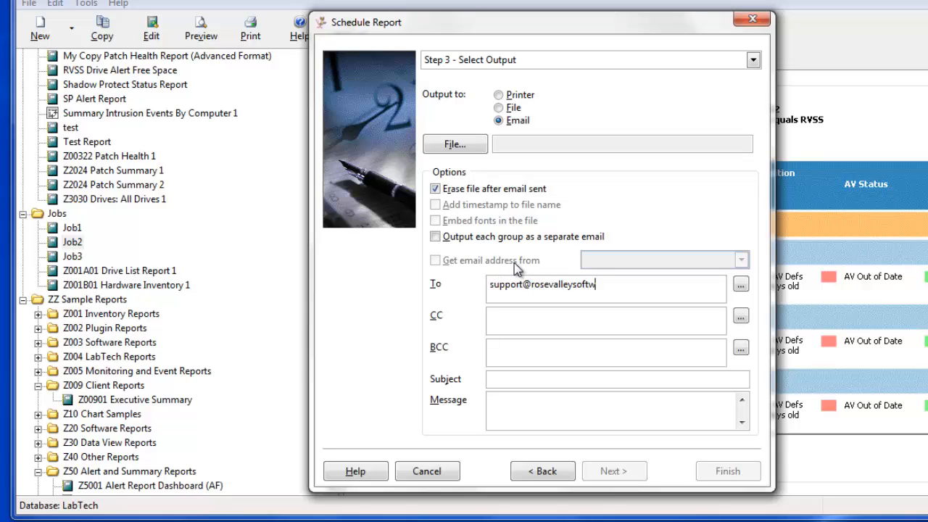
pyautogui.press('Tab')
pyautogui.press('Tab')
pyautogui.press('Tab')
pyautogui.press('Tab')
pyautogui.press('Tab')
pyautogui.press('Tab')
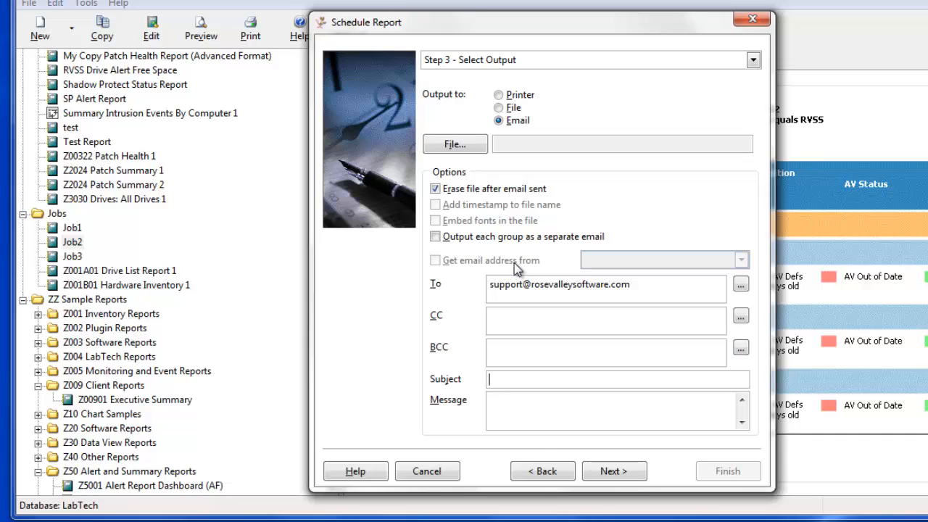
pyautogui.write('This is Job2')
pyautogui.press('Tab')
pyautogui.write('Job2')
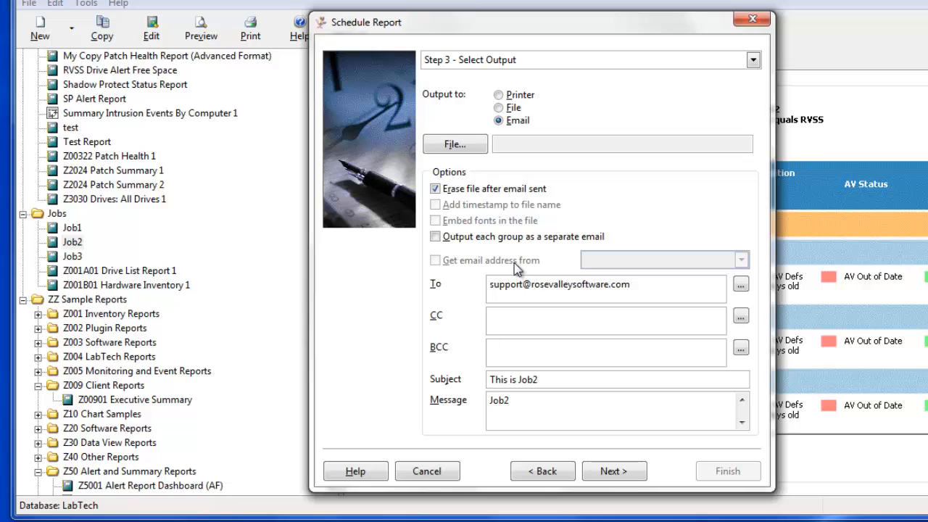
# Step: Enter the Windows account password for the Job2 schedule
pyautogui.click(623, 472)
pyautogui.click(569, 183)
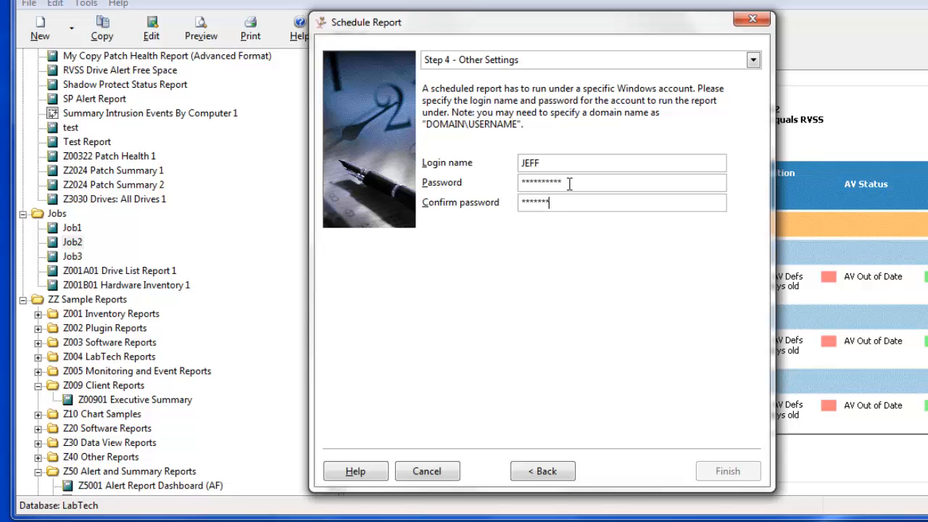
pyautogui.write('***')
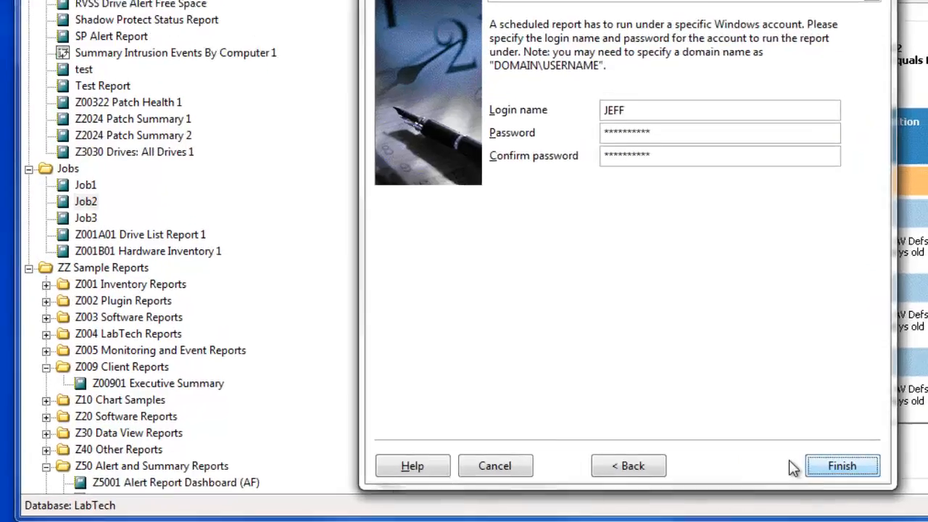
# Step: Finish the Job2 schedule, then schedule Job3 to run daily at 8
pyautogui.click(842, 465)
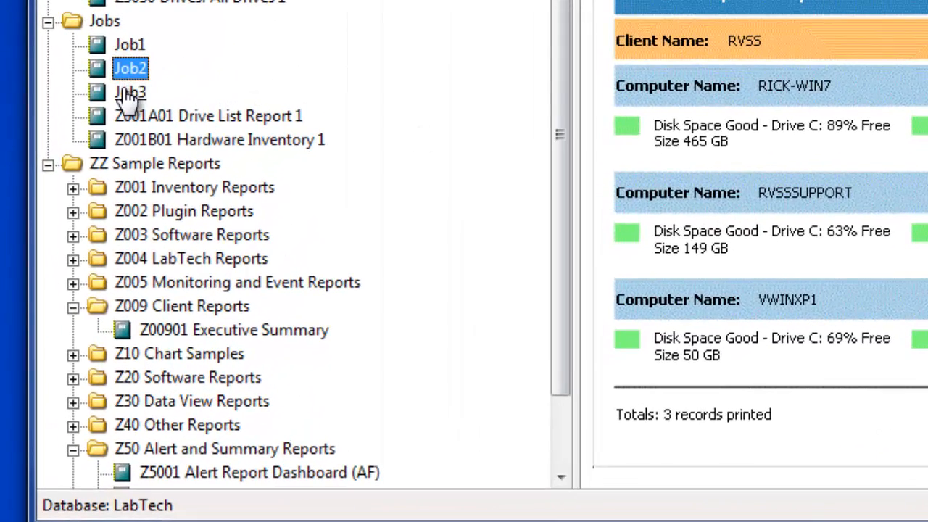
pyautogui.click(84, 218)
pyautogui.rightClick(123, 92)
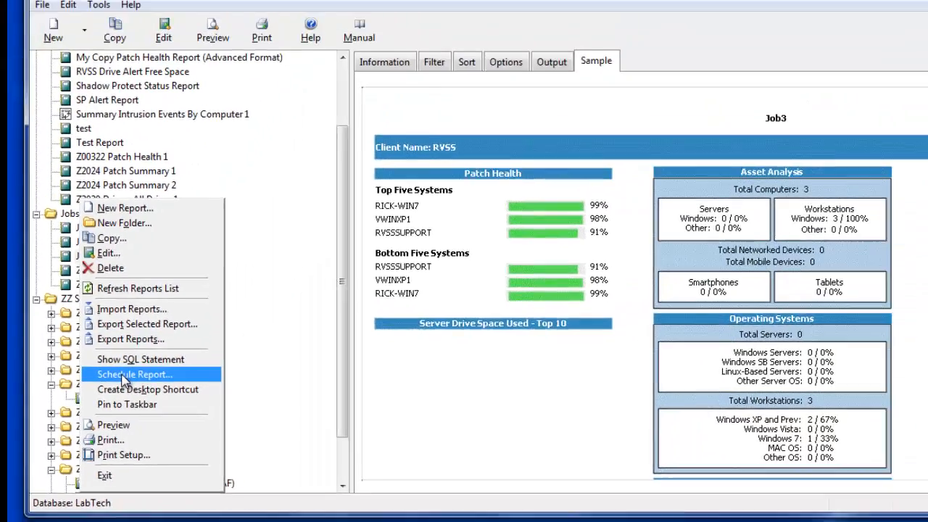
pyautogui.click(210, 290)
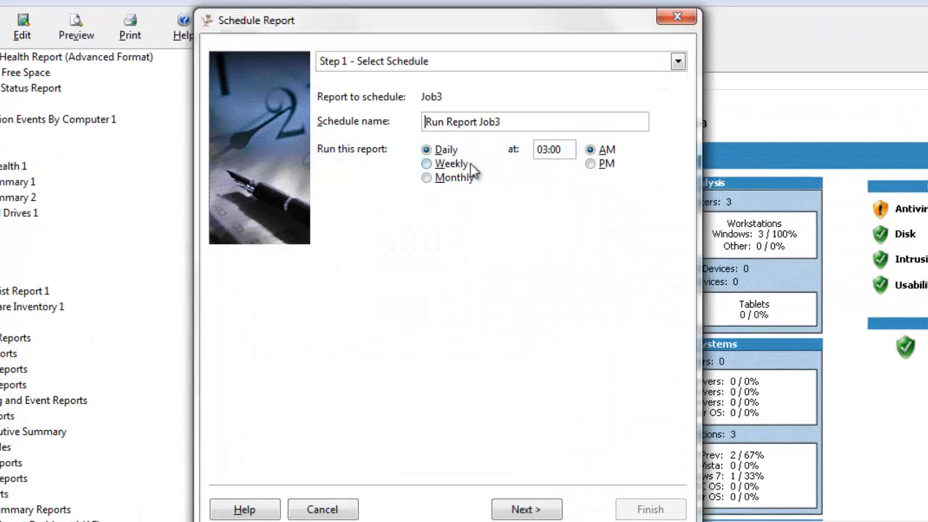
pyautogui.click(544, 150)
pyautogui.write('8')
pyautogui.click(538, 510)
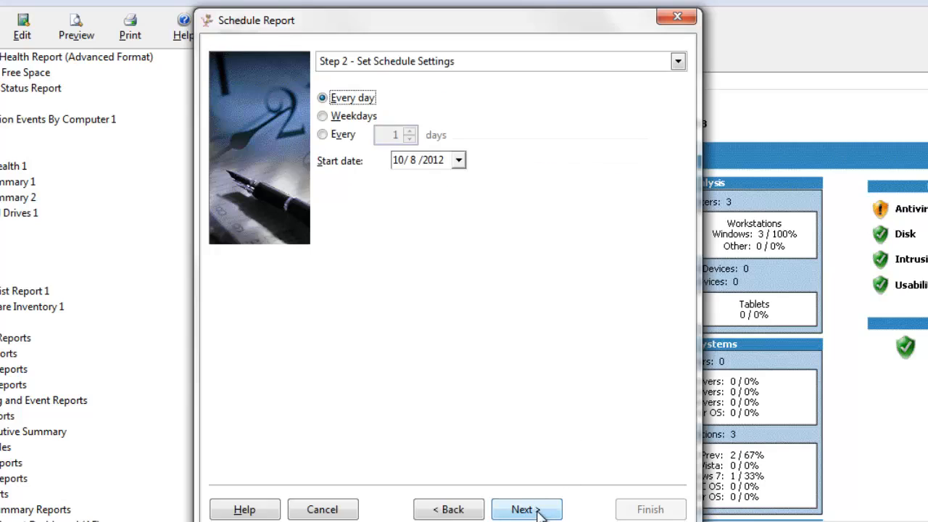
pyautogui.click(538, 509)
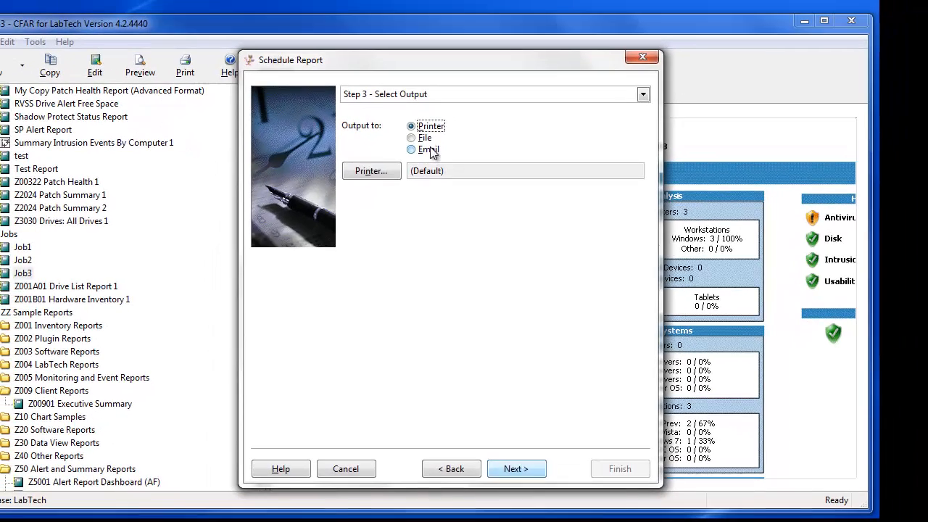
# Step: Email the Job3 report to the support address with a Job3 subject line
pyautogui.click(421, 127)
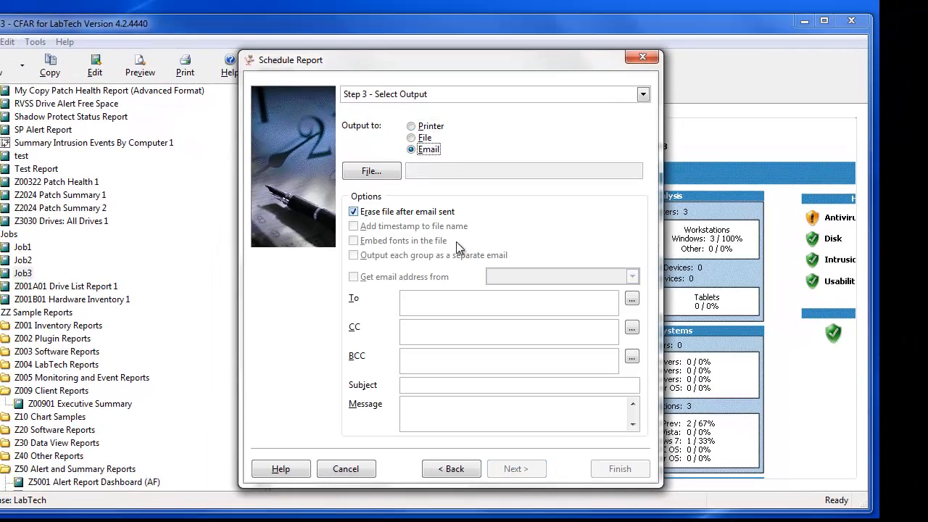
pyautogui.click(428, 297)
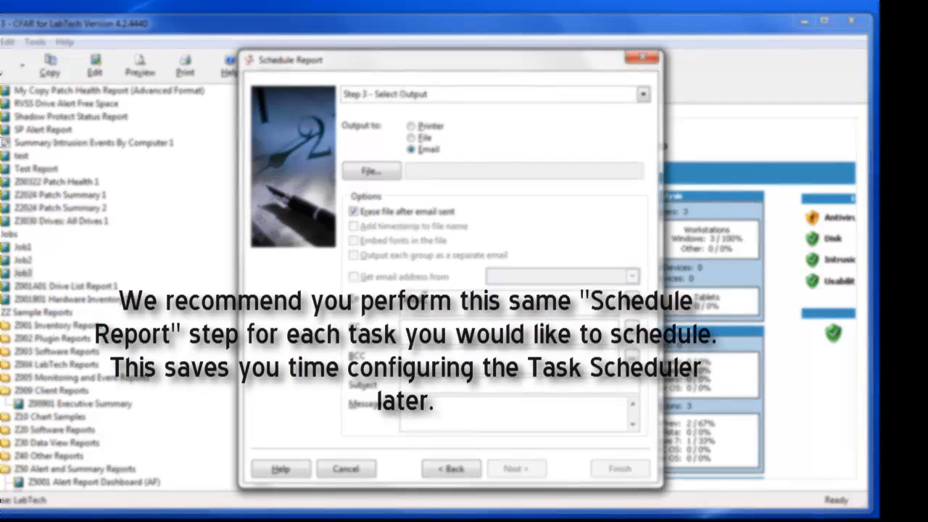
pyautogui.write('@labtech')
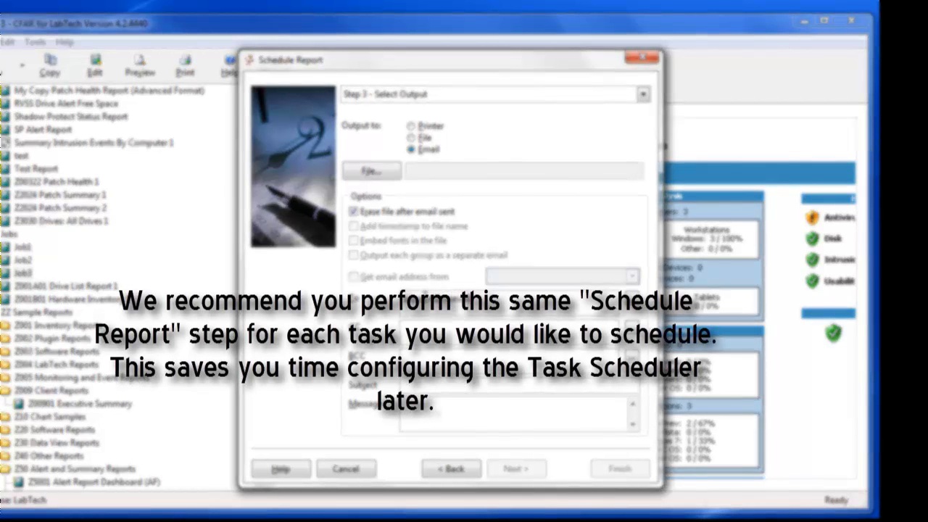
pyautogui.write('ftware.com')
pyautogui.press('Tab')
pyautogui.press('Tab')
pyautogui.press('Tab')
pyautogui.press('Tab')
pyautogui.press('Tab')
pyautogui.press('Tab')
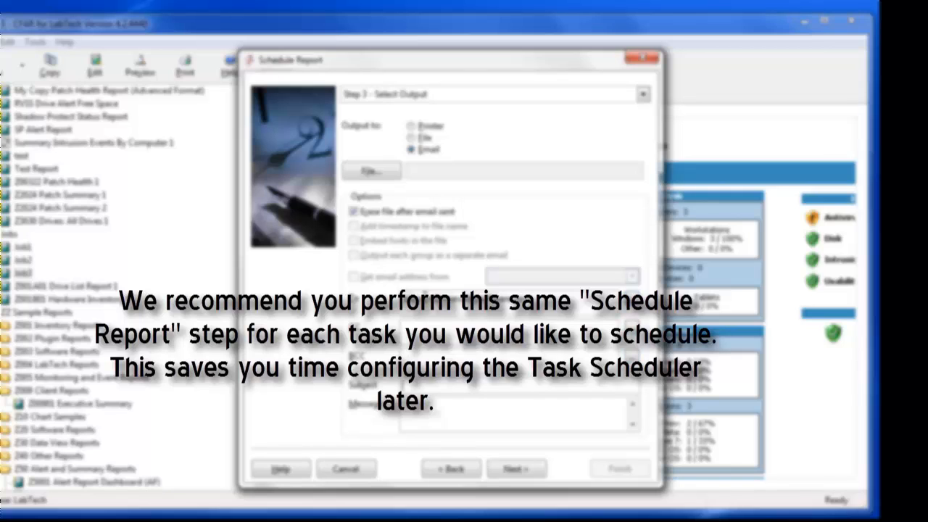
pyautogui.write('Title o')
pyautogui.press('BackSpace')
pyautogui.write('is Job')
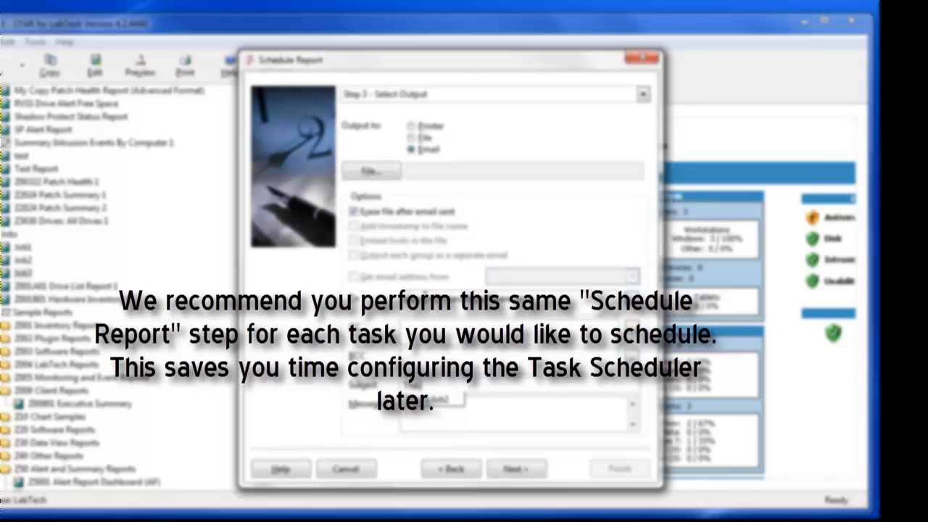
pyautogui.write('3')
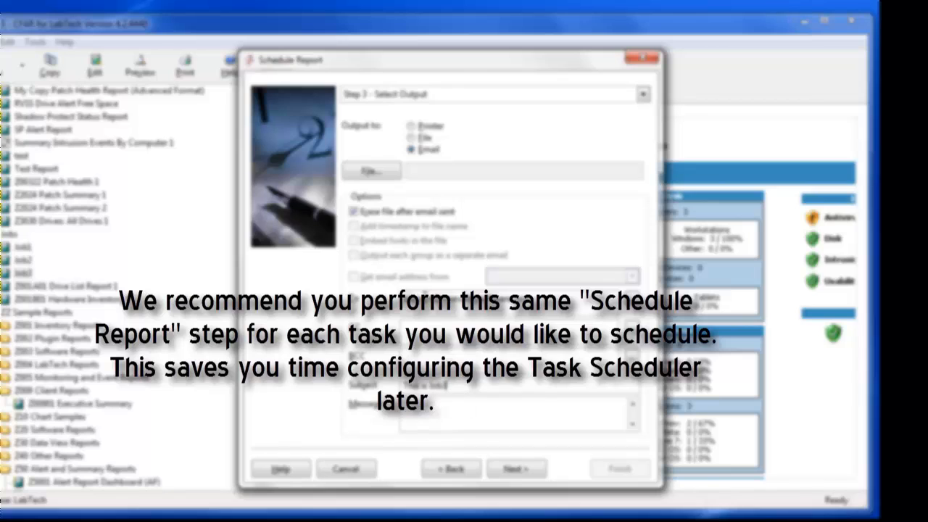
pyautogui.press('Tab')
# Step: Enter and confirm the Windows account password, then finish the Job3 schedule
pyautogui.click(513, 469)
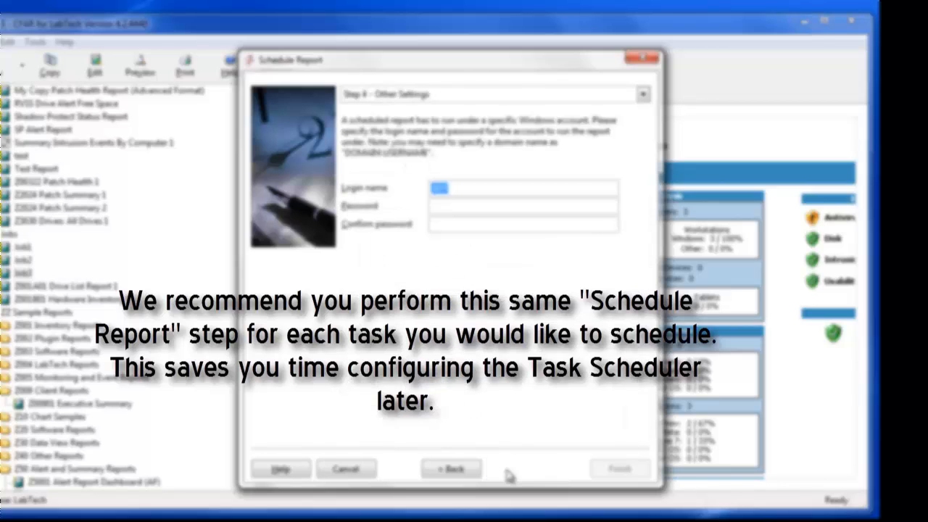
pyautogui.click(448, 205)
pyautogui.write('****')
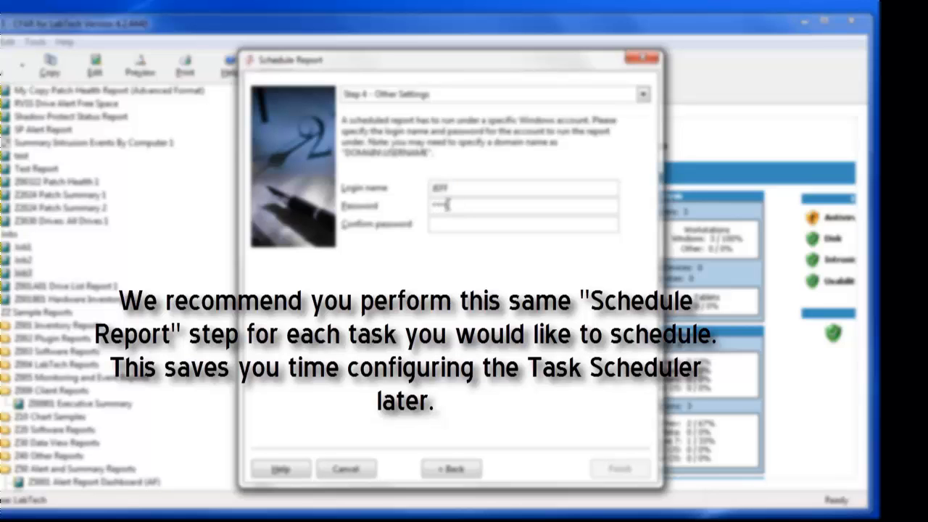
pyautogui.write('******')
pyautogui.press('Tab')
pyautogui.write('*')
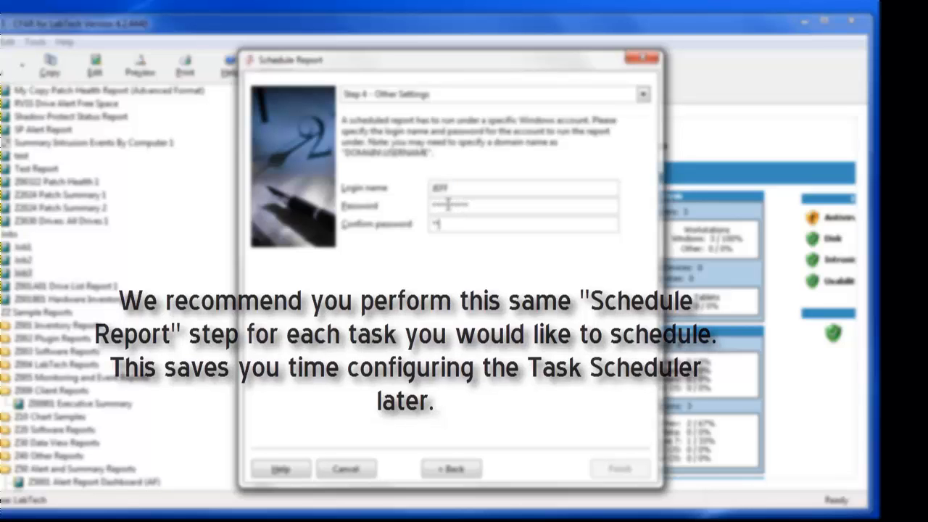
pyautogui.write('*********')
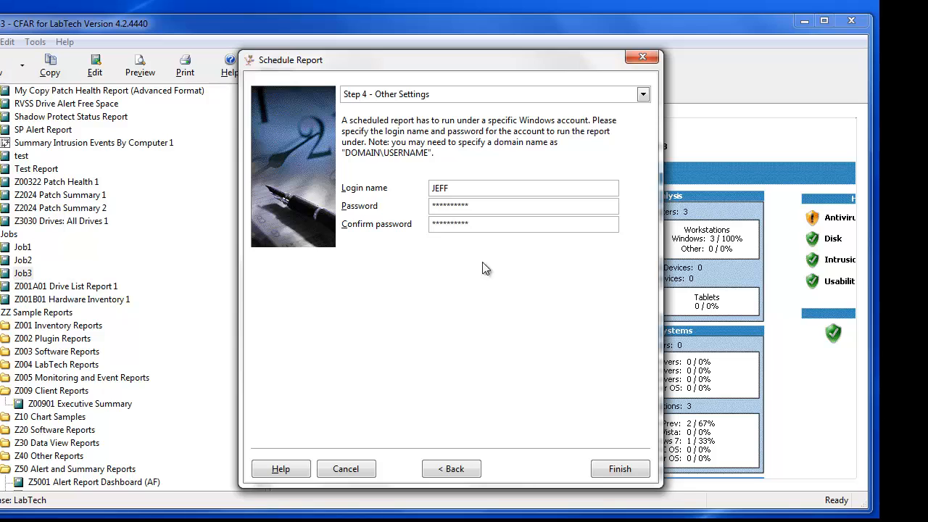
pyautogui.click(610, 470)
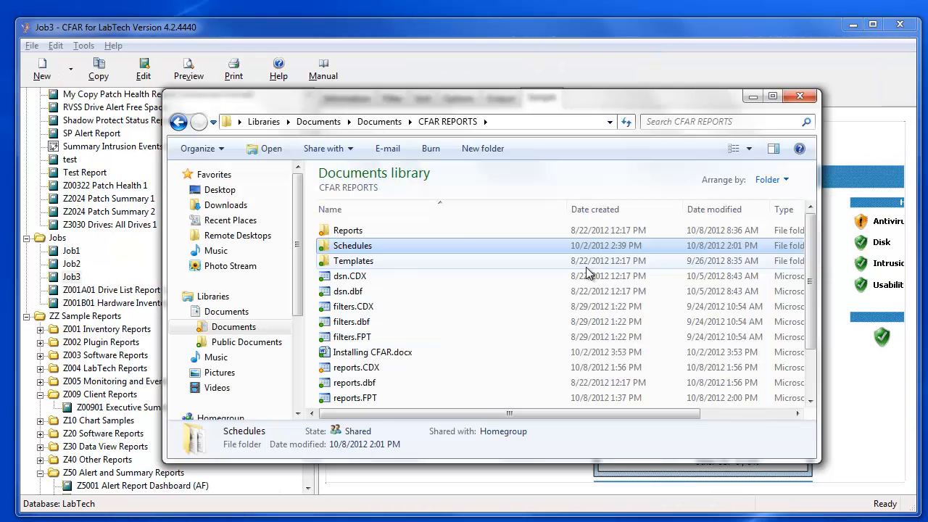
# Step: Open the Schedules folder and edit Run Report Job1 Parameters.xml in Notepad
pyautogui.press('alt')
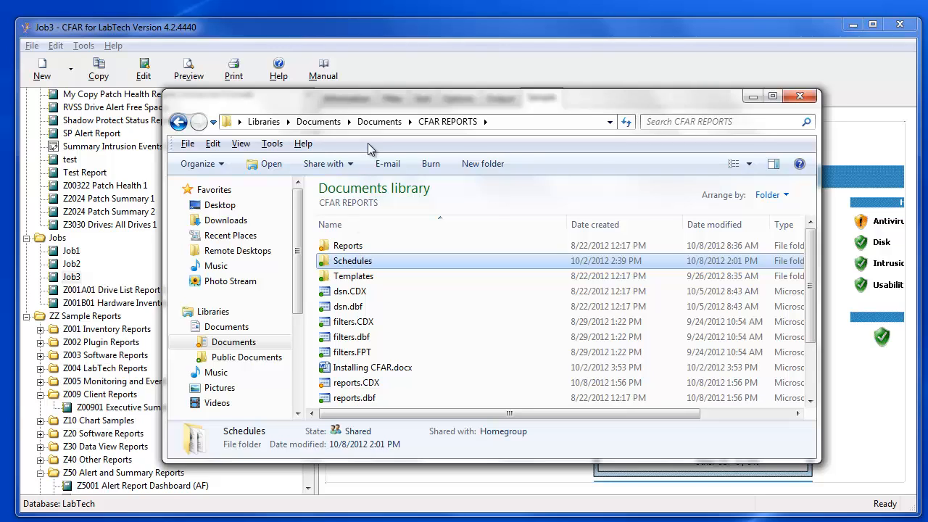
pyautogui.click(423, 126)
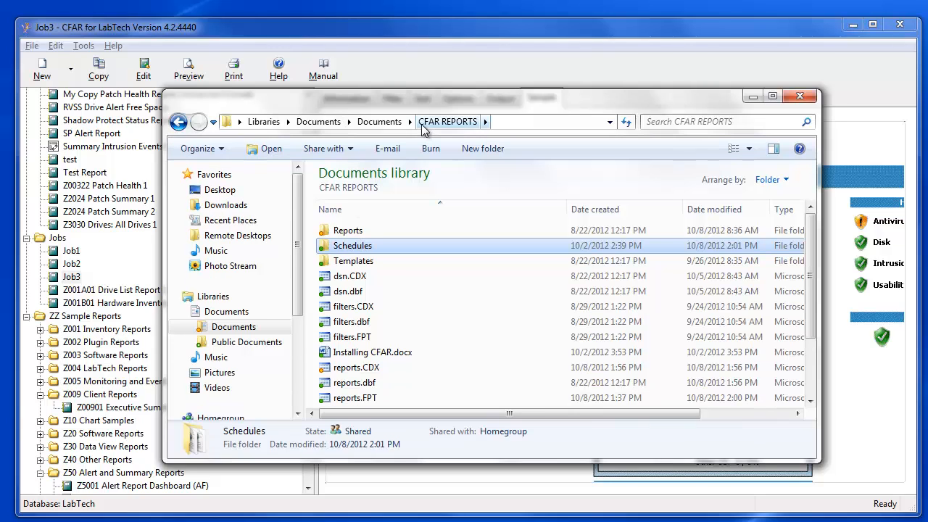
pyautogui.doubleClick(348, 247)
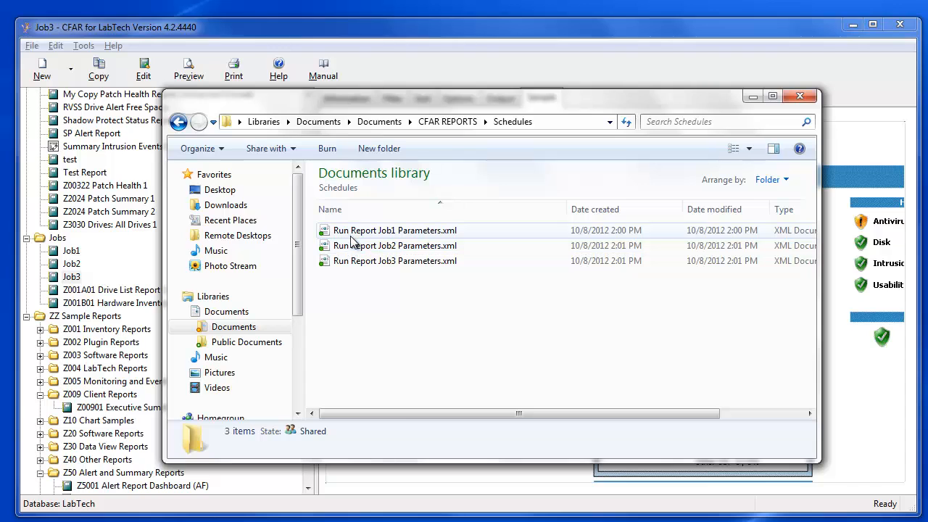
pyautogui.click(353, 232)
pyautogui.rightClick(353, 233)
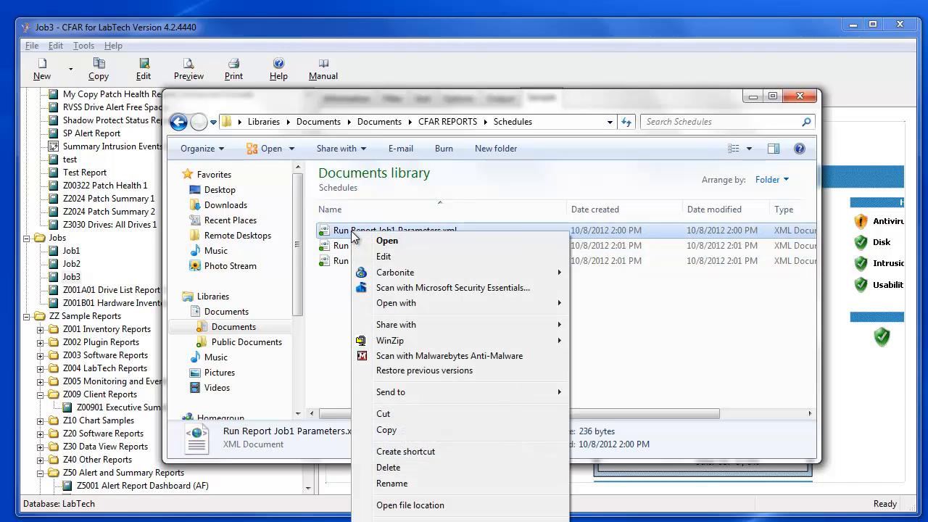
pyautogui.click(383, 258)
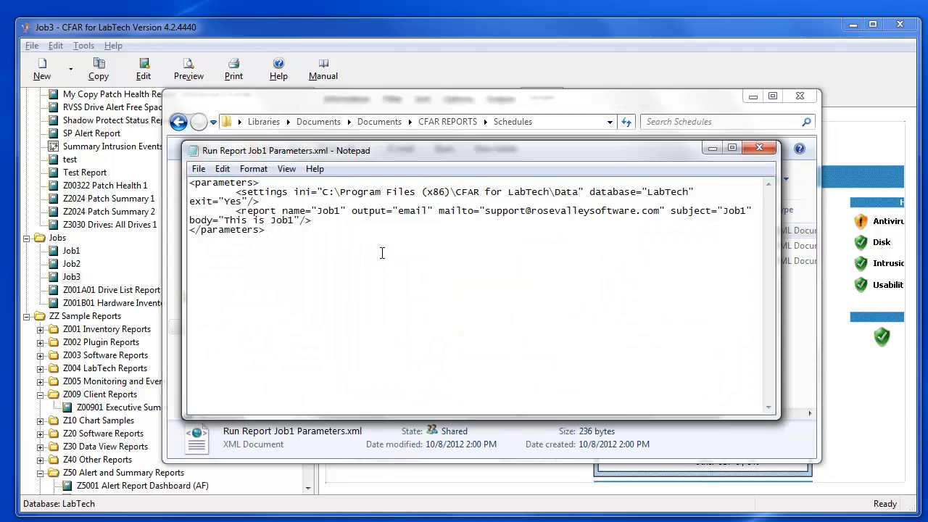
# Step: Save the Job1 parameters as Combined Jobs.xml with the All Files type
pyautogui.click(197, 168)
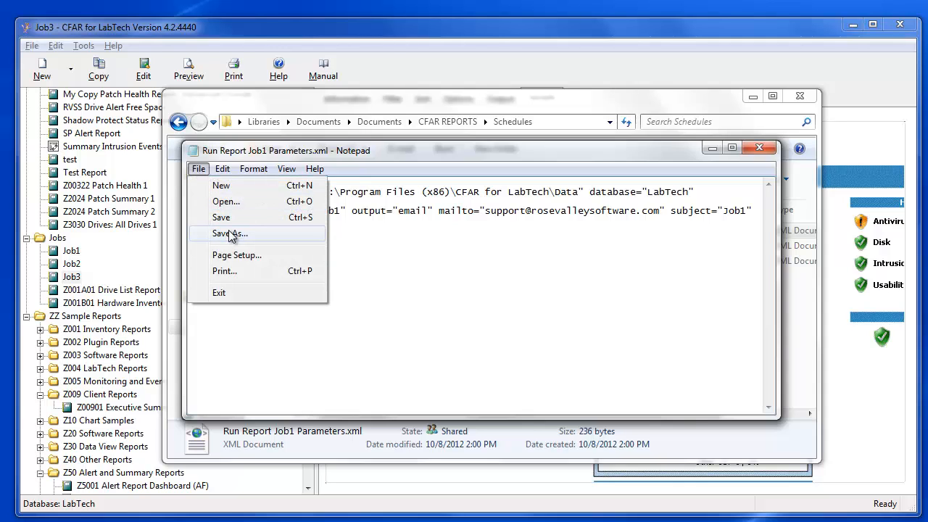
pyautogui.click(230, 234)
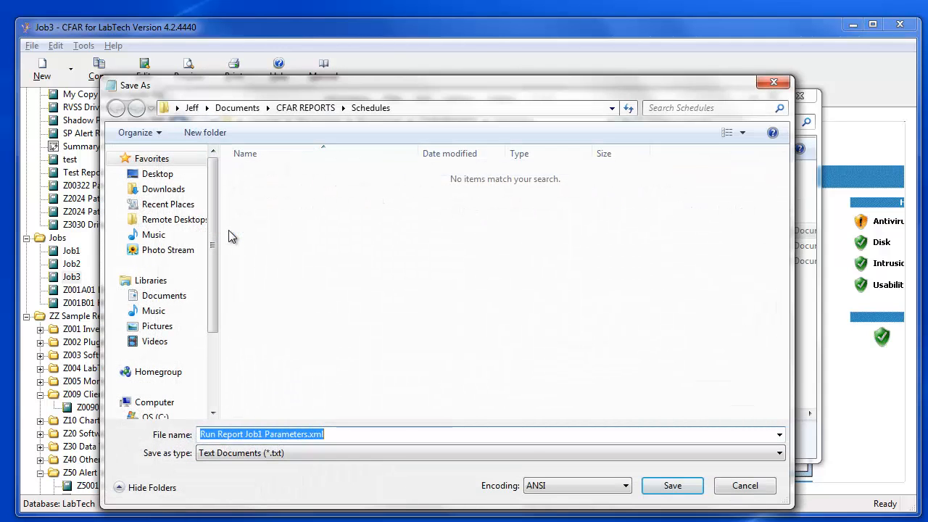
pyautogui.write('Combined')
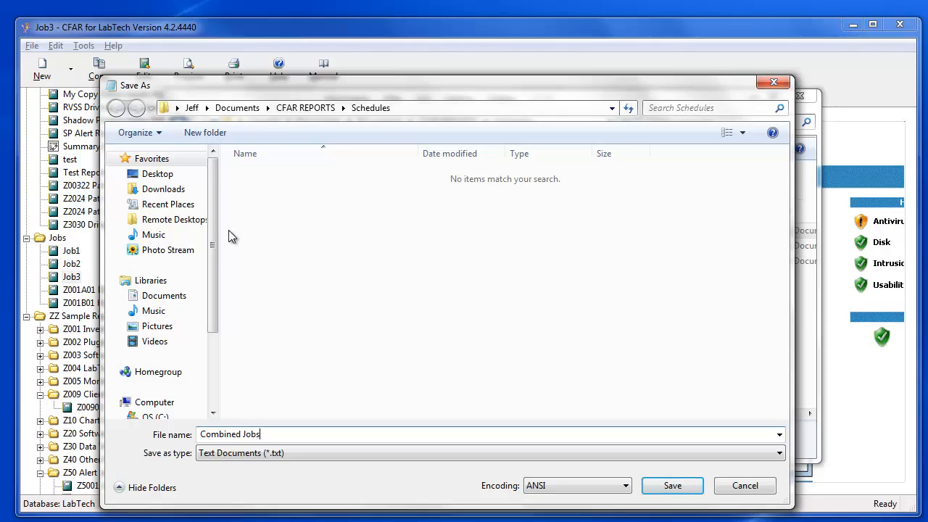
pyautogui.write('Jobs.xml')
pyautogui.click(286, 454)
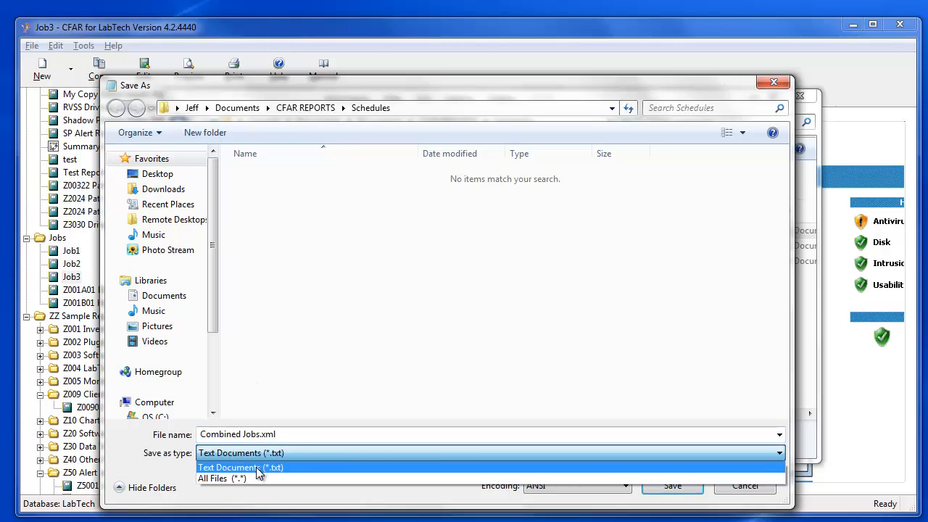
pyautogui.click(247, 479)
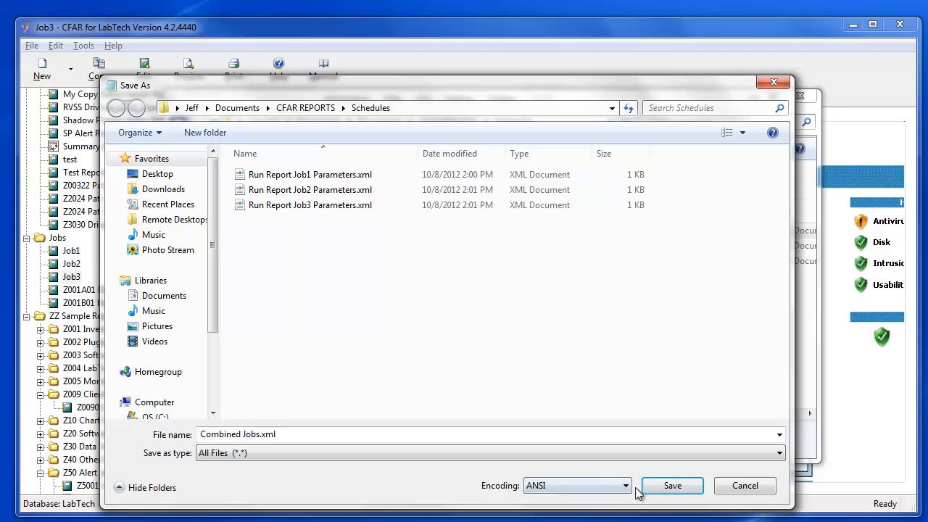
pyautogui.click(663, 492)
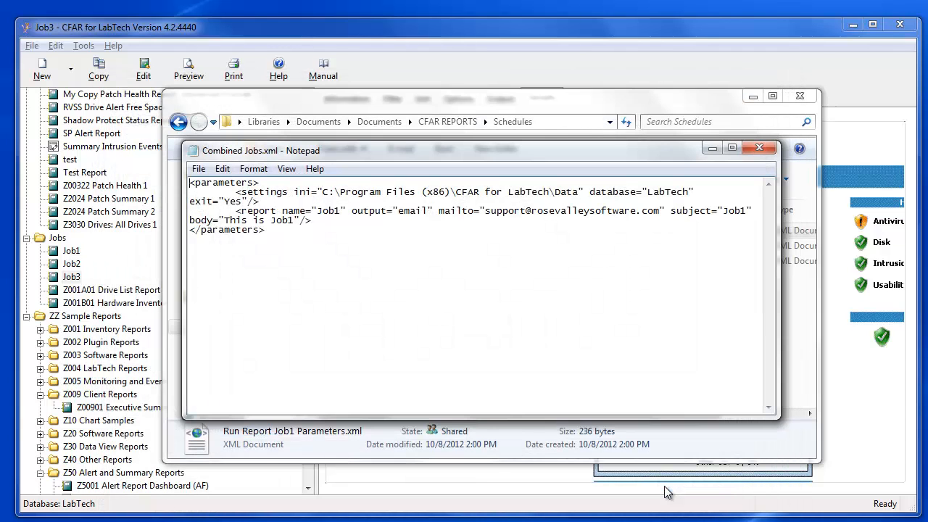
# Step: Copy the report line from the Job2 parameters file and paste it on a new line after Job1
pyautogui.click(398, 100)
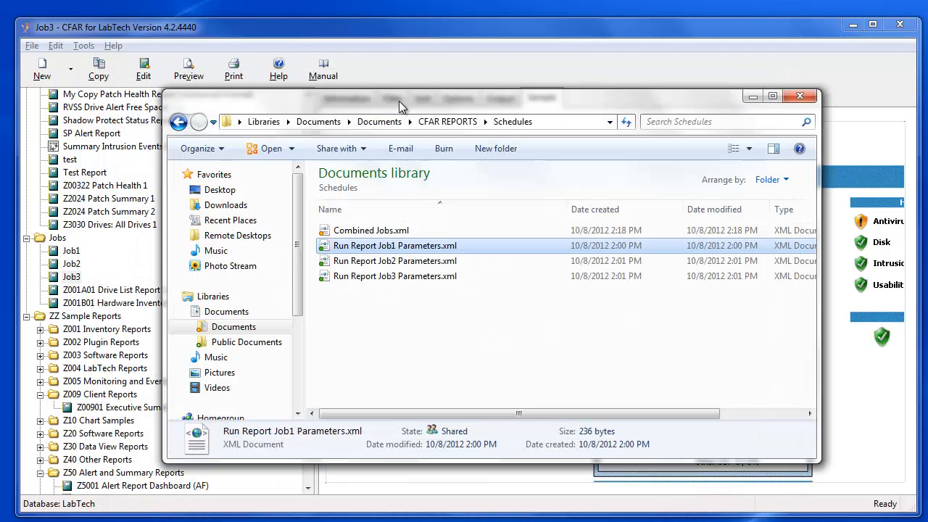
pyautogui.click(377, 266)
pyautogui.rightClick(378, 270)
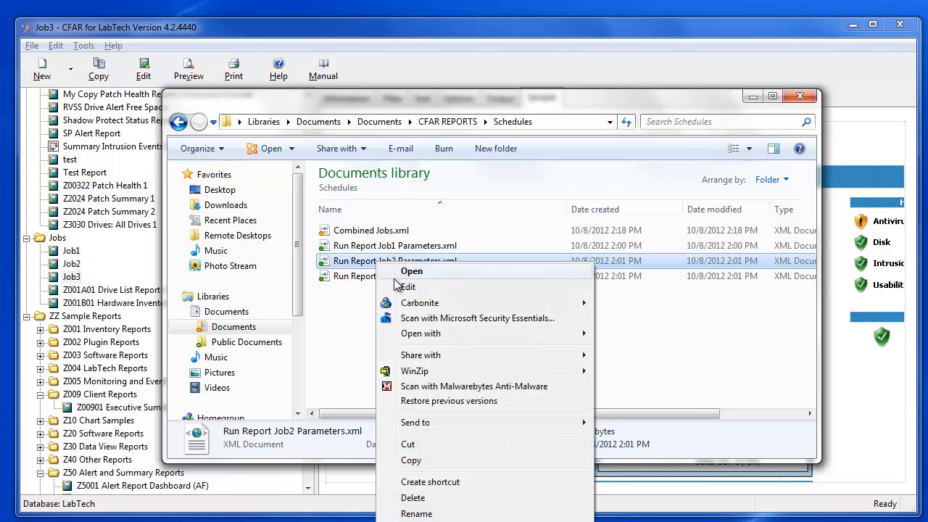
pyautogui.click(410, 288)
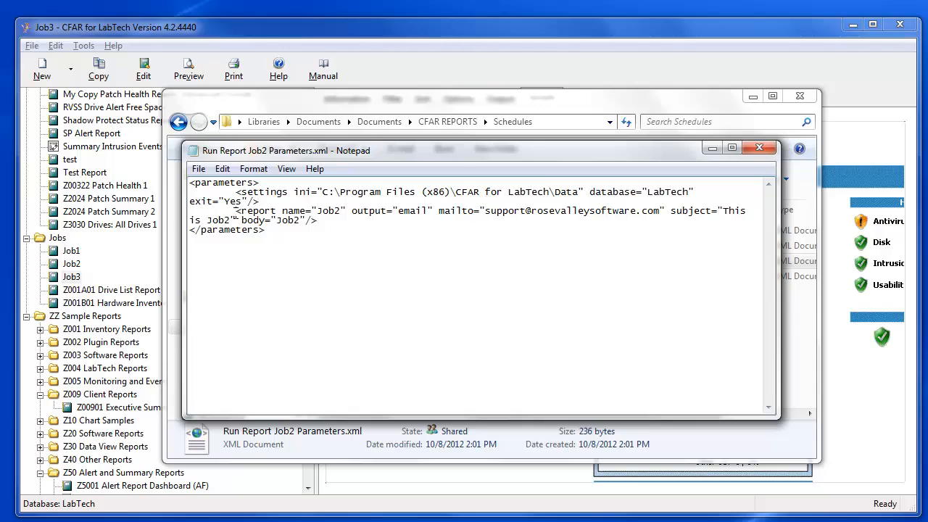
pyautogui.moveTo(239, 210); pyautogui.dragTo(314, 220)
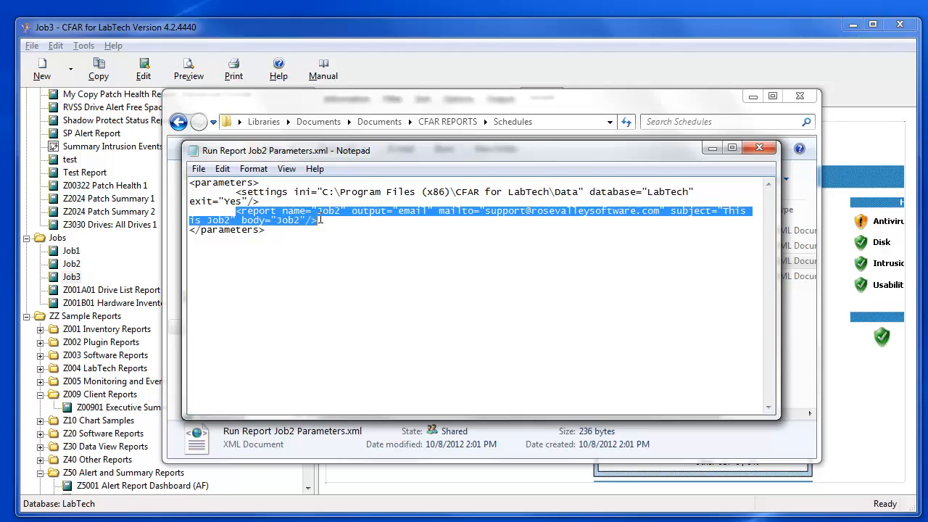
pyautogui.moveTo(319, 220); pyautogui.dragTo(319, 220)
pyautogui.hotkey('ctrl', 'c')
pyautogui.click(759, 148)
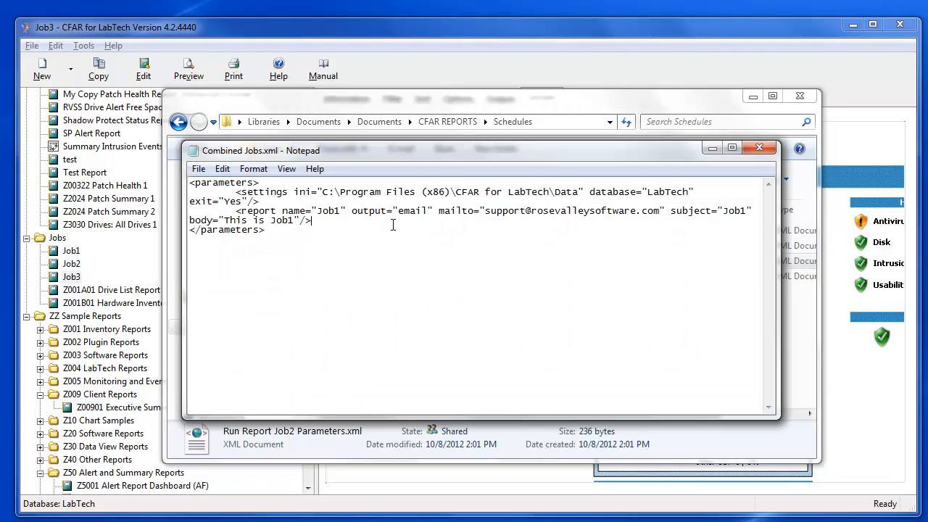
pyautogui.press('Return')
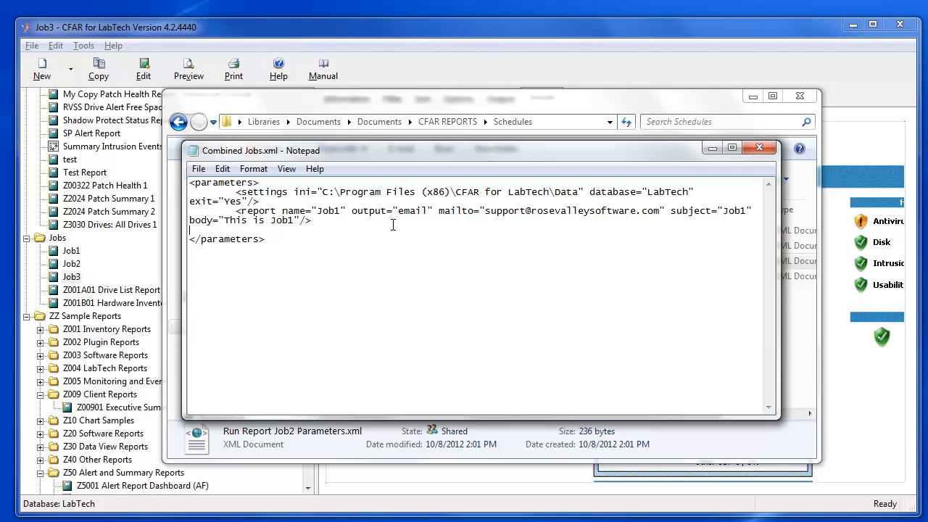
pyautogui.hotkey('ctrl', 'v')
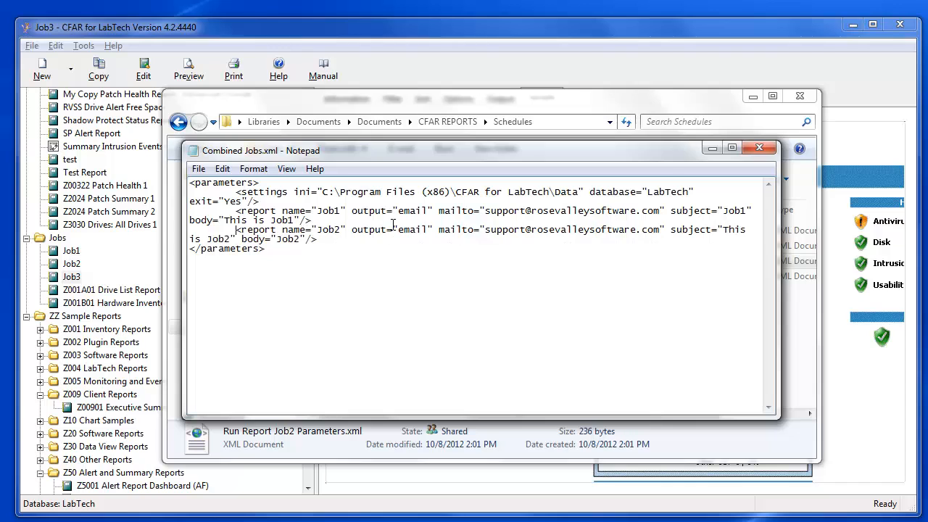
# Step: Copy the whole report line from the Job3 parameters file and close it
pyautogui.click(392, 440)
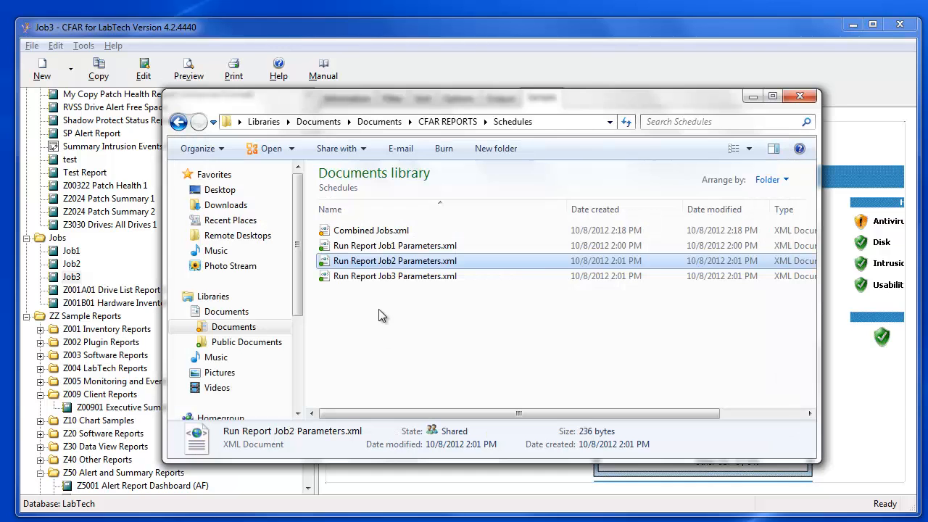
pyautogui.click(374, 276)
pyautogui.rightClick(373, 276)
pyautogui.click(403, 301)
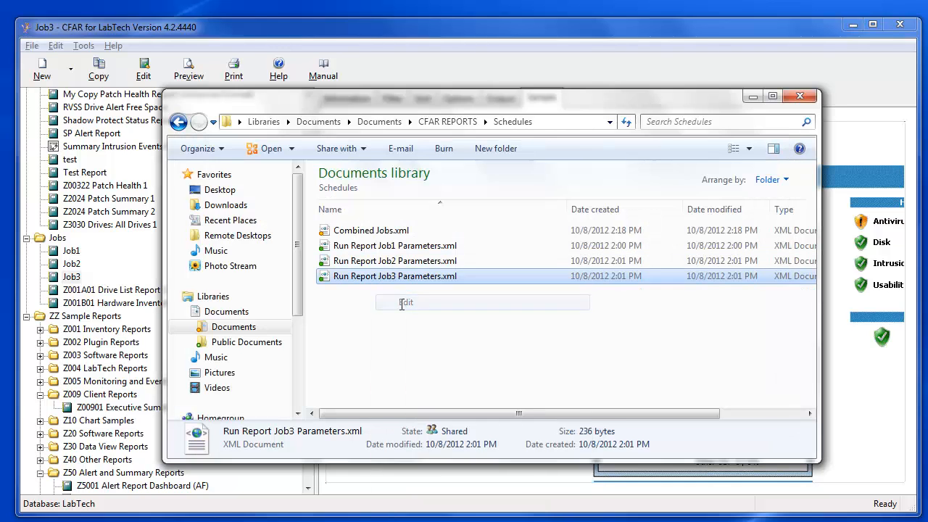
pyautogui.moveTo(237, 210); pyautogui.dragTo(313, 220)
pyautogui.click(316, 219)
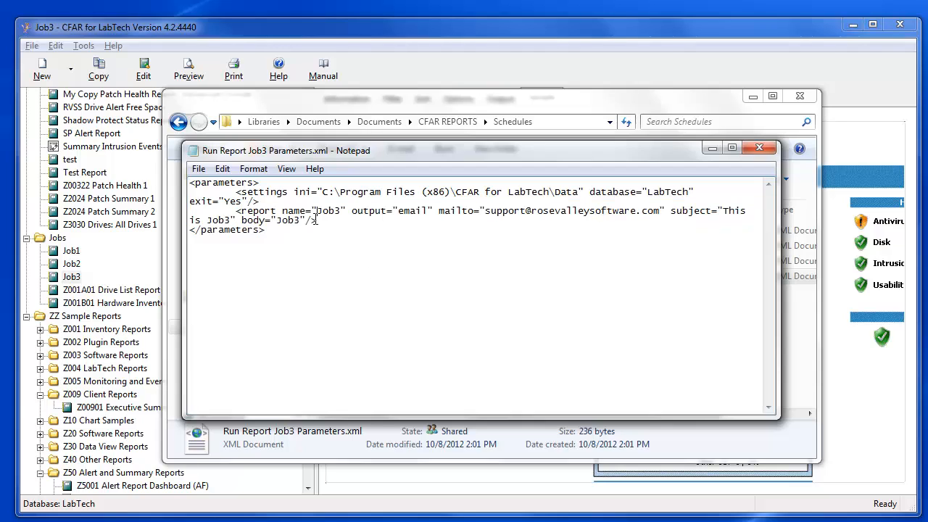
pyautogui.hotkey('shift', 'Down')
pyautogui.hotkey('shift', 'Down')
pyautogui.hotkey('ctrl', 'c')
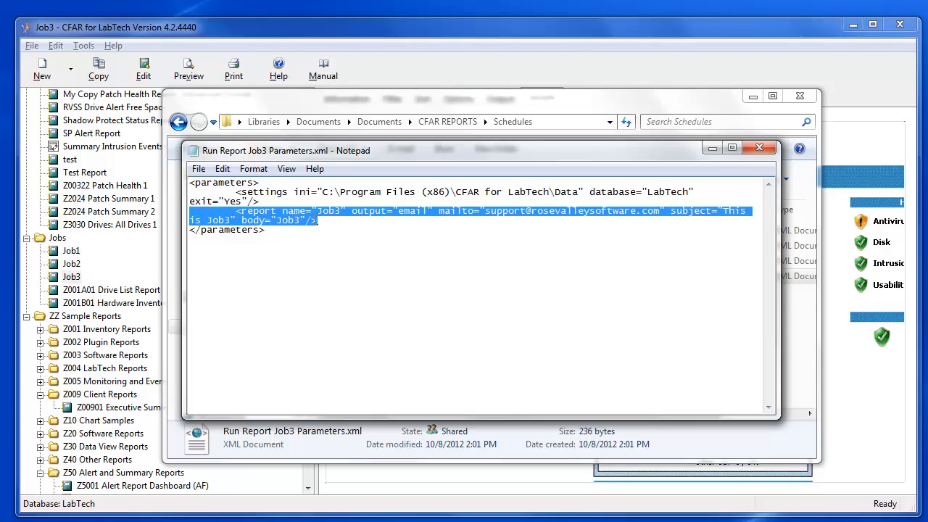
pyautogui.hotkey('alt', 'f')
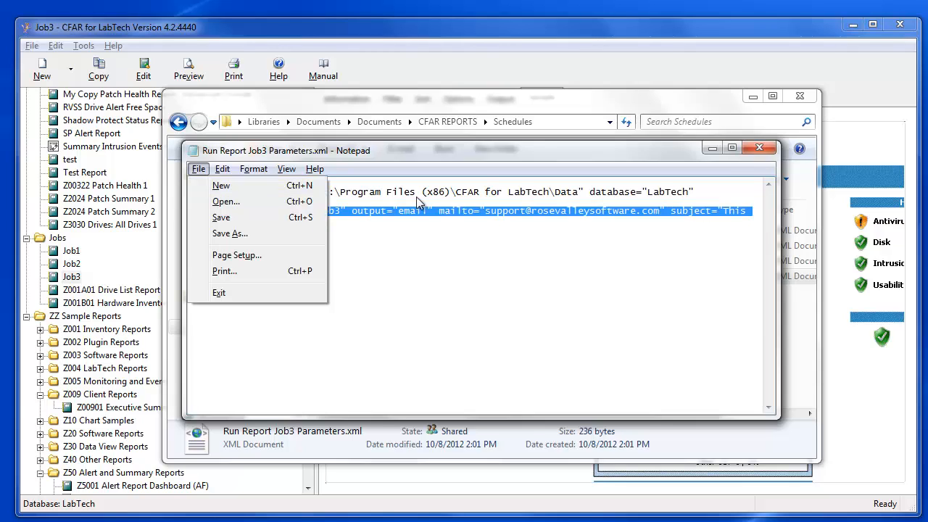
pyautogui.click(759, 148)
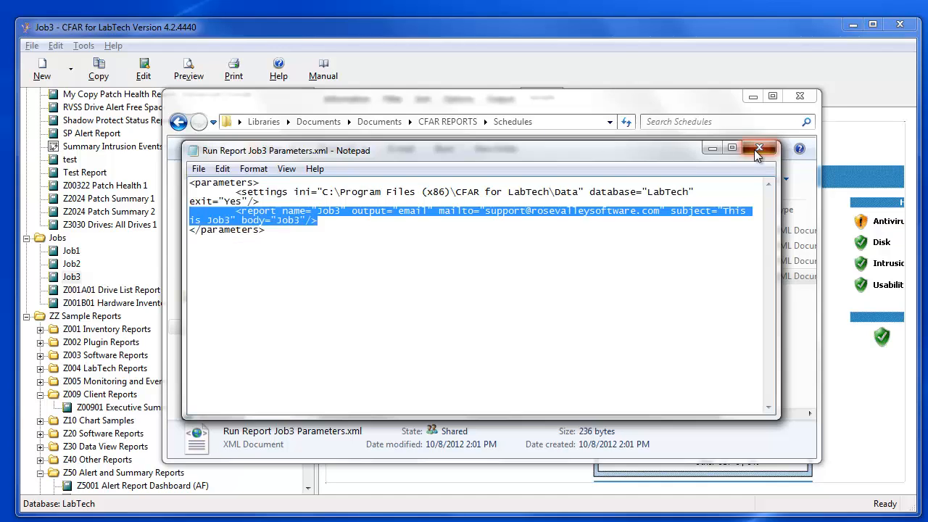
pyautogui.click(759, 148)
# Step: Paste the Job3 line after Job2 in Combined Jobs.xml, remove the blank line, and save
pyautogui.hotkey('alt', 'Tab')
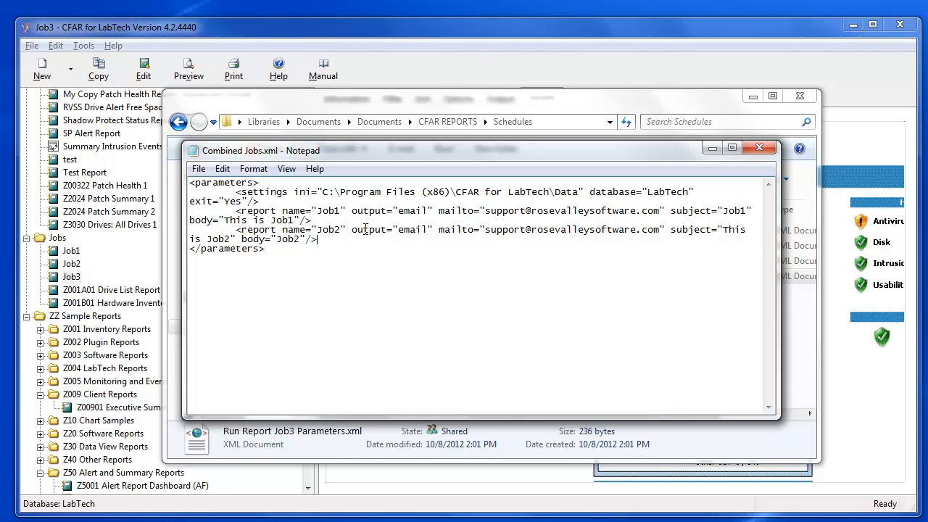
pyautogui.hotkey('ctrl', 'v')
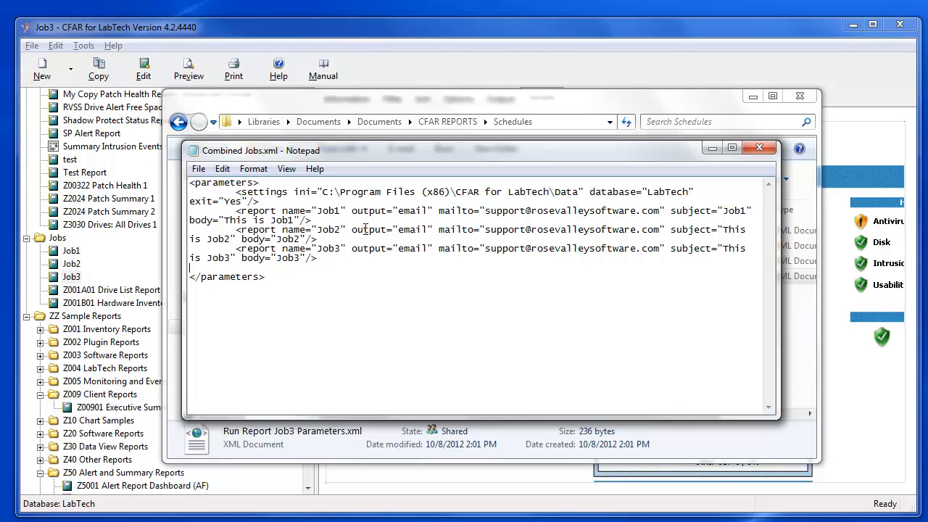
pyautogui.press('BackSpace')
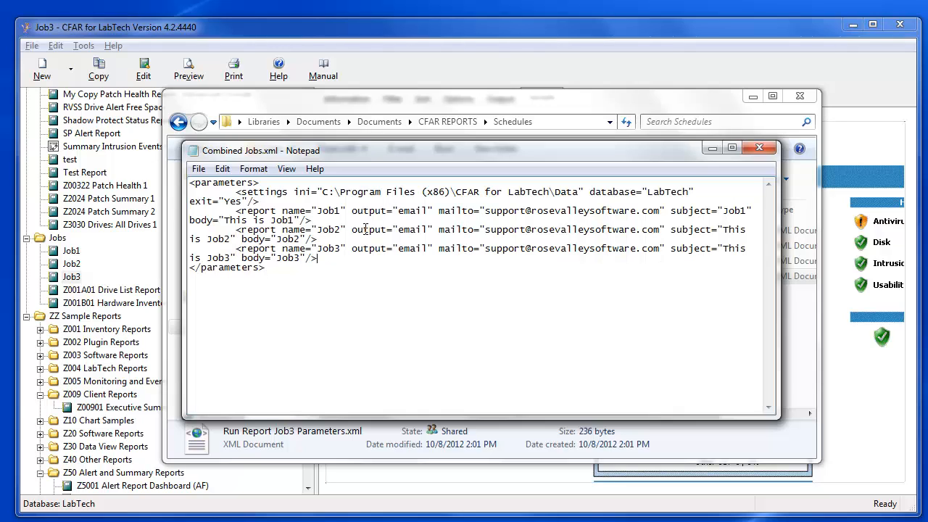
pyautogui.click(198, 168)
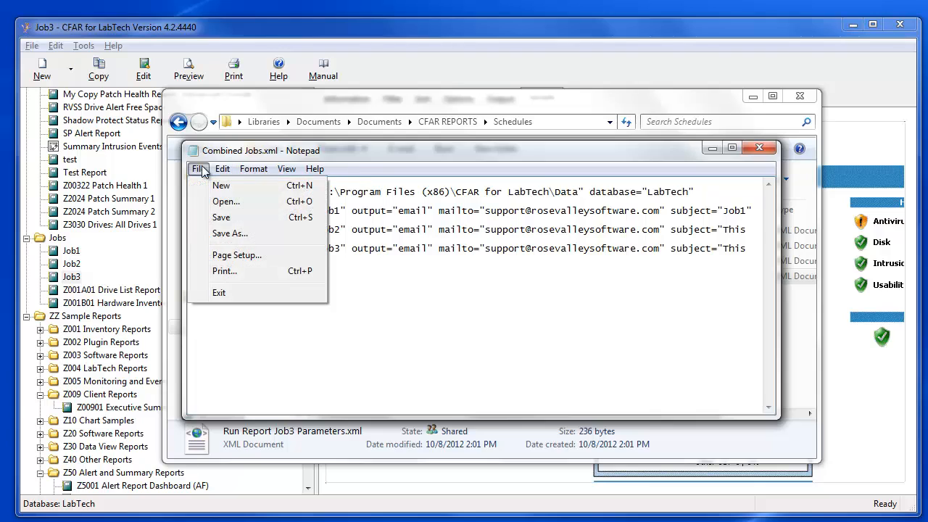
pyautogui.click(221, 219)
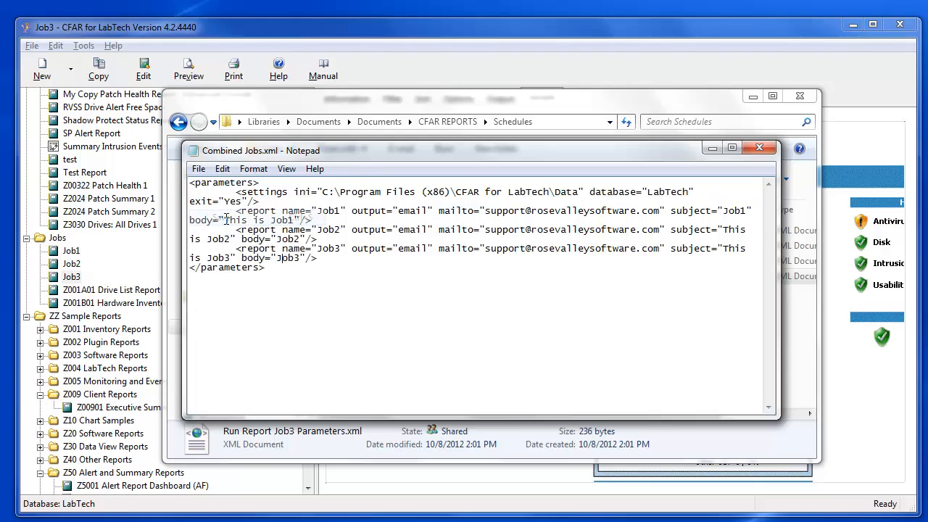
pyautogui.click(198, 168)
# Step: Quit Notepad and delete the Run Report Job2 task in Task Scheduler
pyautogui.click(220, 293)
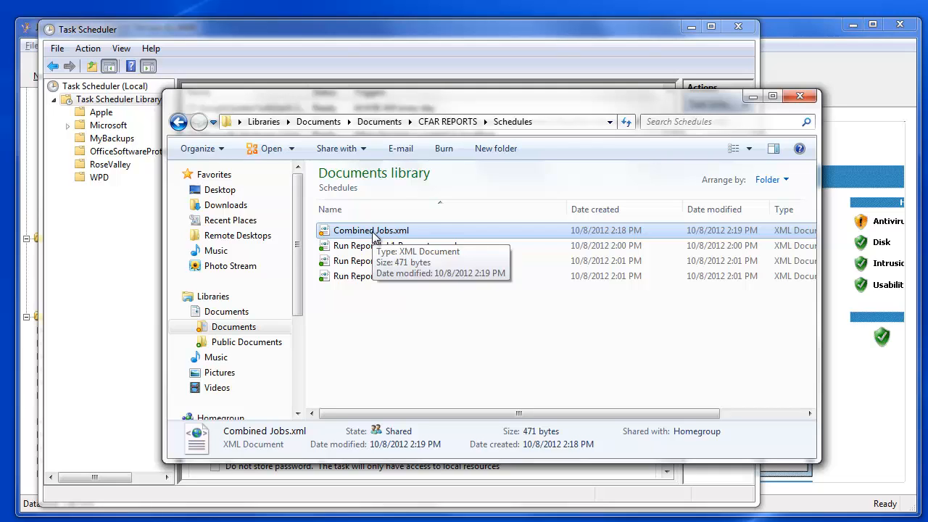
pyautogui.click(301, 32)
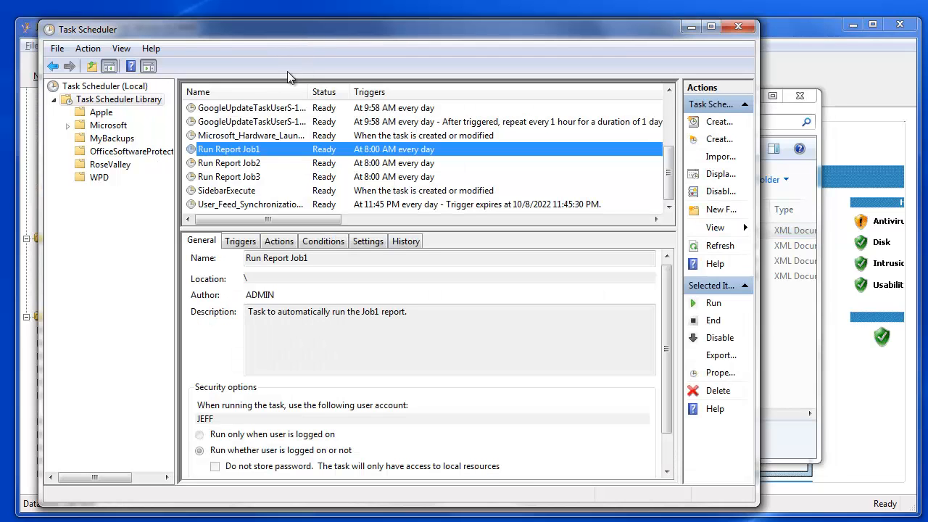
pyautogui.click(247, 164)
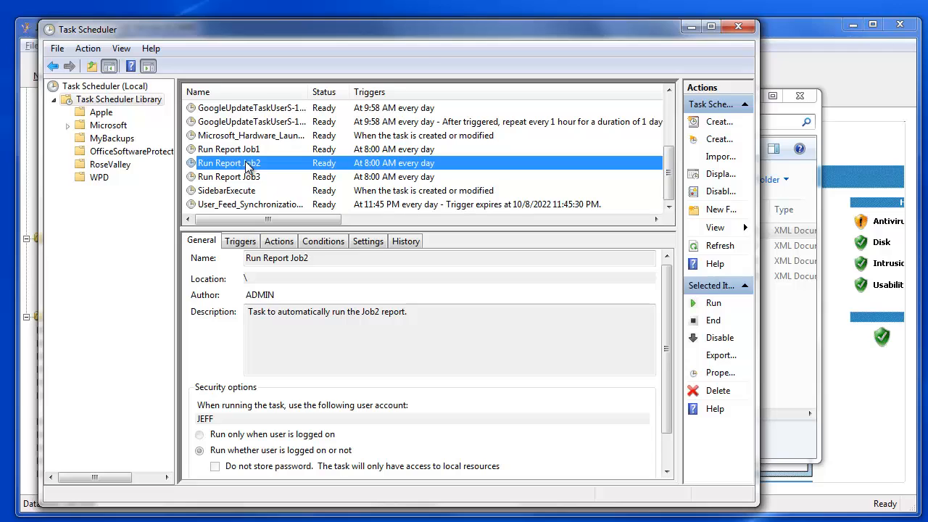
pyautogui.rightClick(250, 169)
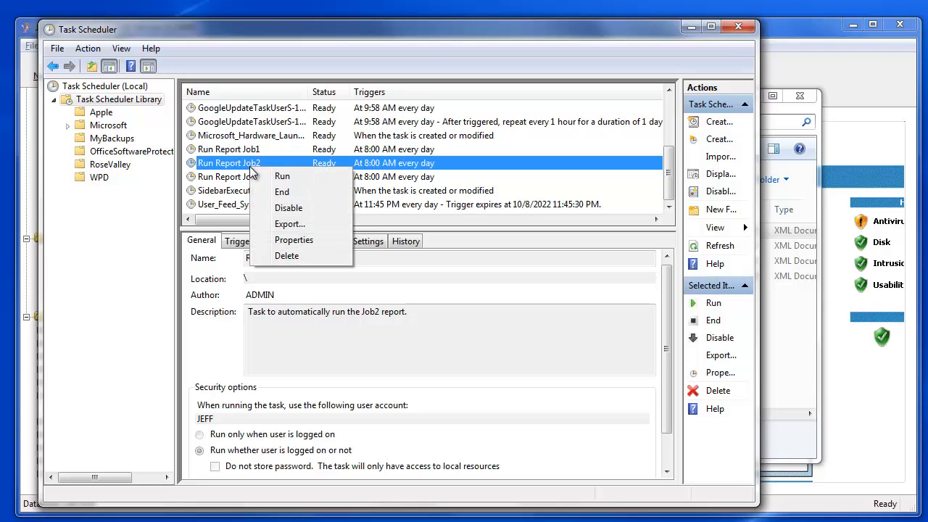
pyautogui.click(288, 258)
pyautogui.click(392, 374)
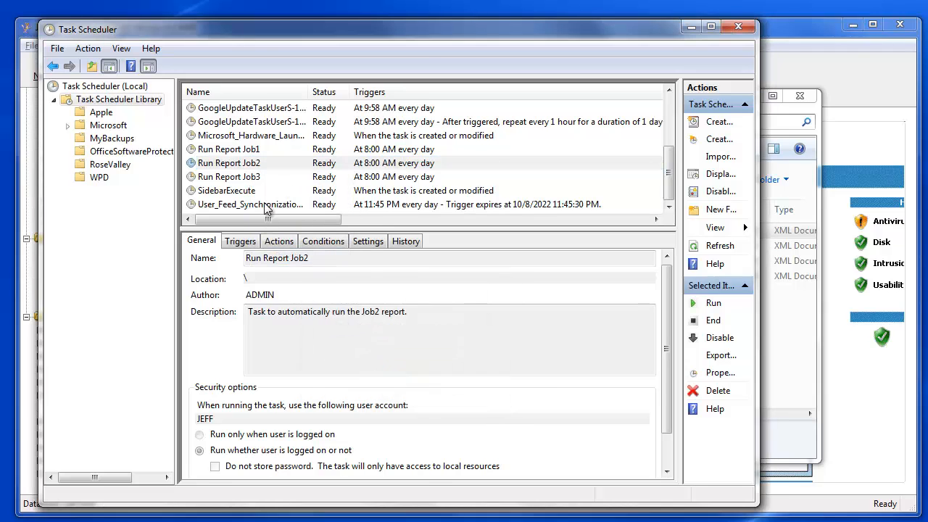
# Step: Delete the Run Report Job3 task as well
pyautogui.rightClick(243, 176)
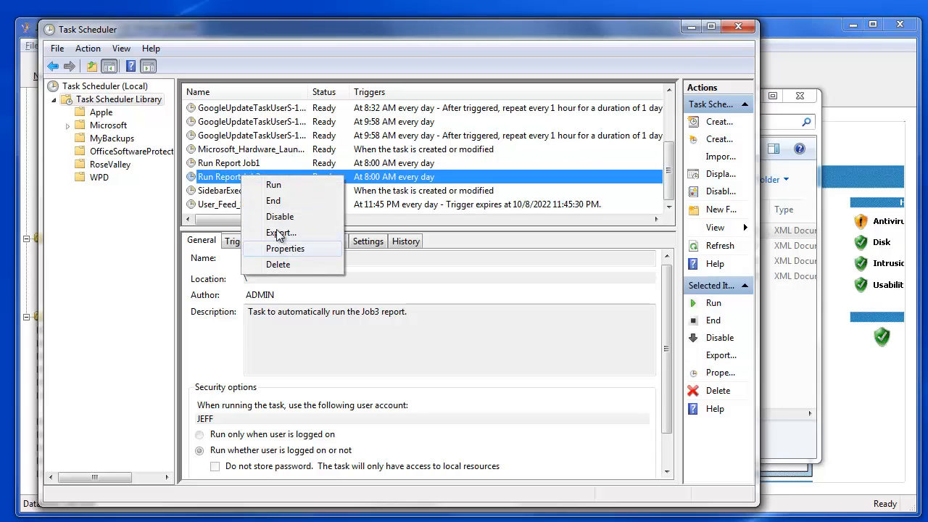
pyautogui.click(277, 265)
pyautogui.click(392, 374)
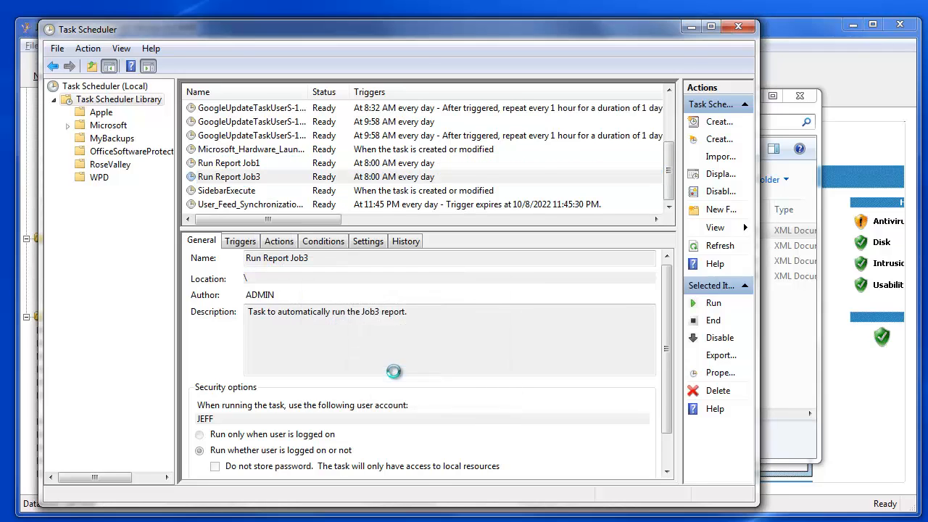
# Step: Open Run Report Job1's properties and erase the old Job1 wording from its description
pyautogui.rightClick(235, 177)
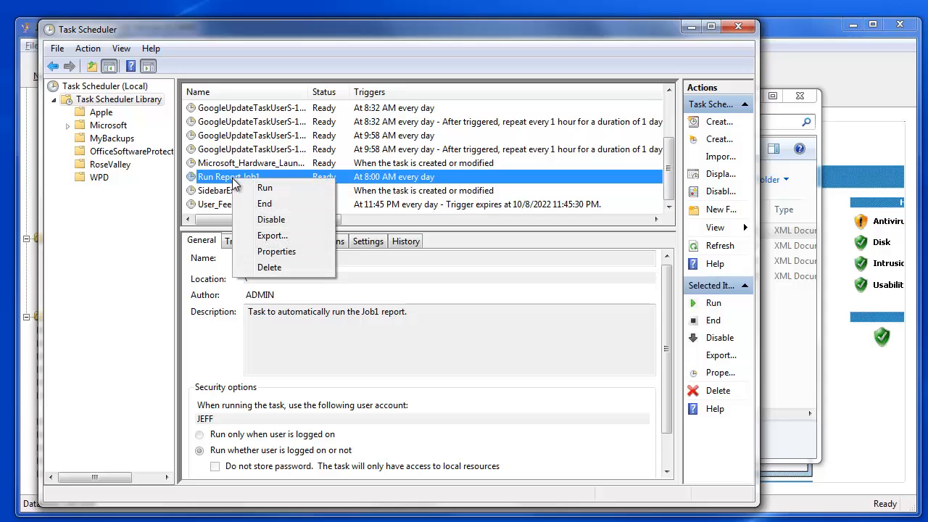
pyautogui.click(276, 251)
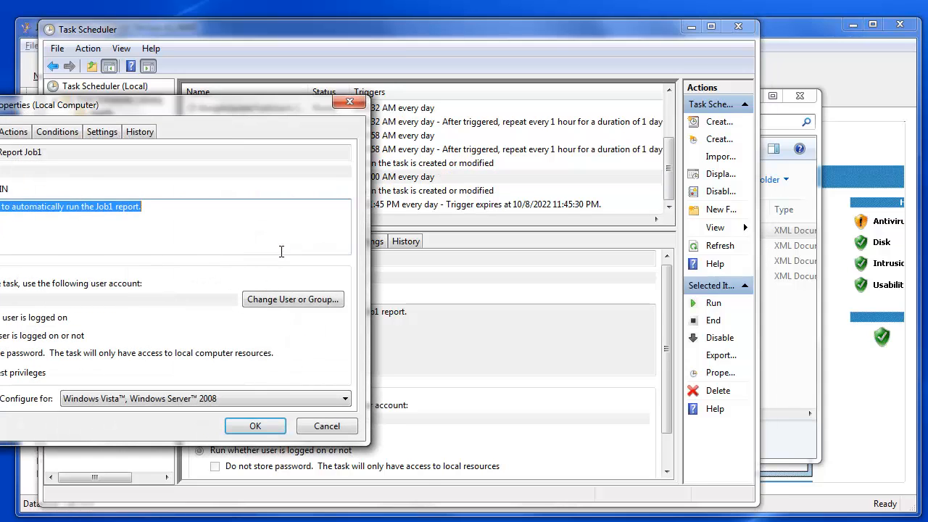
pyautogui.moveTo(241, 94); pyautogui.dragTo(508, 89)
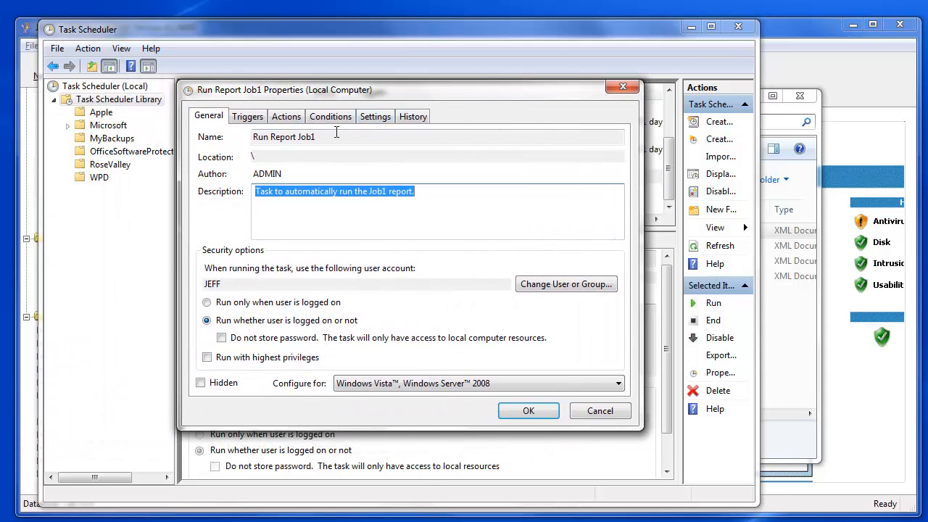
pyautogui.click(331, 137)
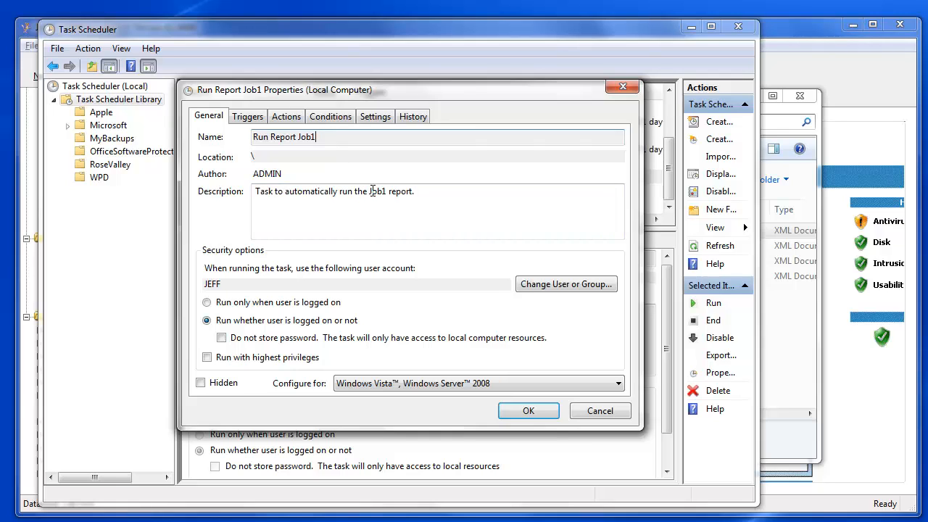
pyautogui.click(372, 191)
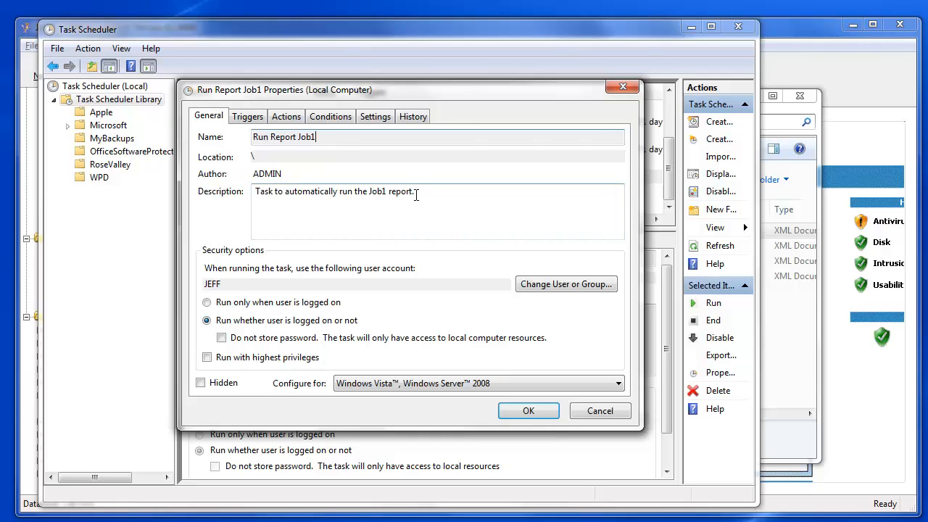
pyautogui.moveTo(416, 194); pyautogui.dragTo(357, 189)
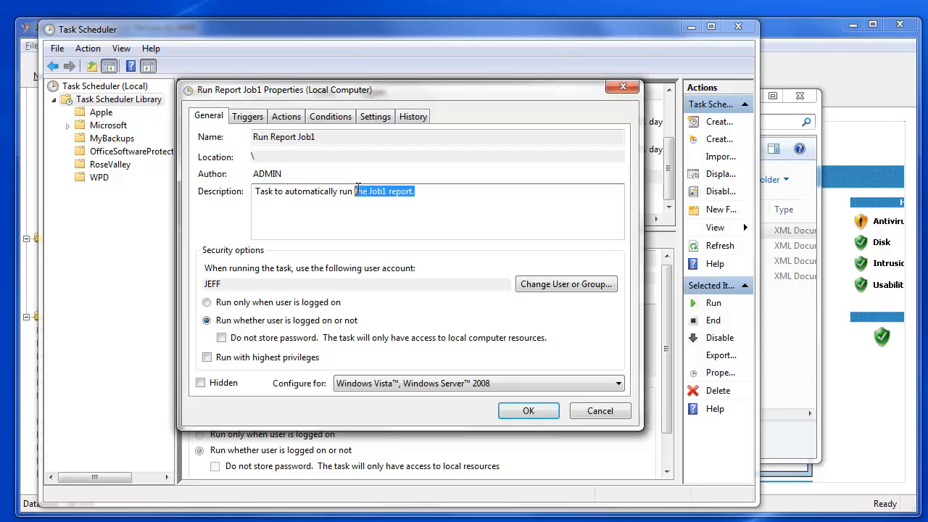
pyautogui.press('Delete')
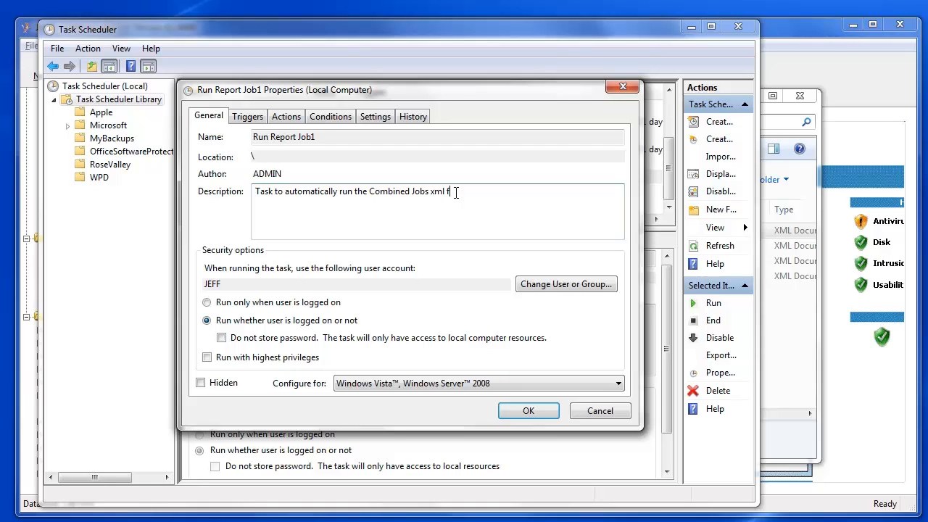
# Step: Open the task's Start a program action for editing
pyautogui.click(247, 117)
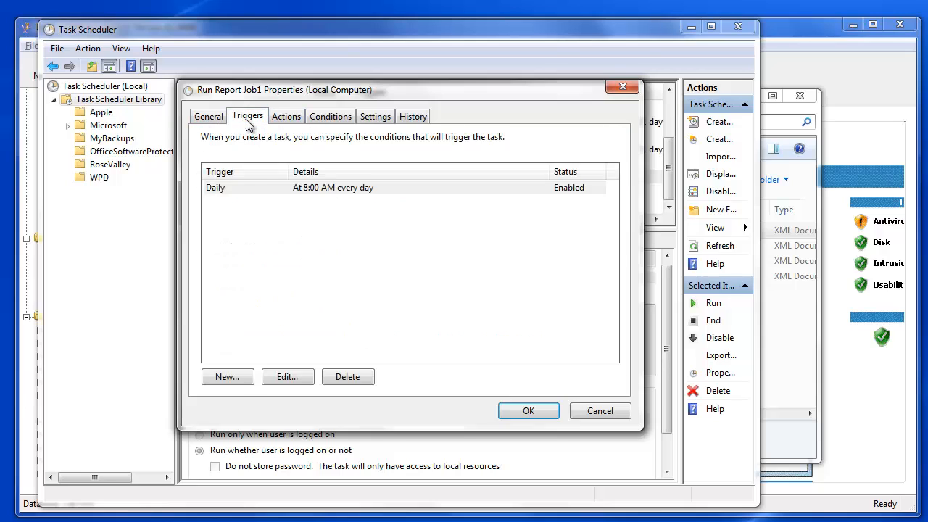
pyautogui.click(286, 120)
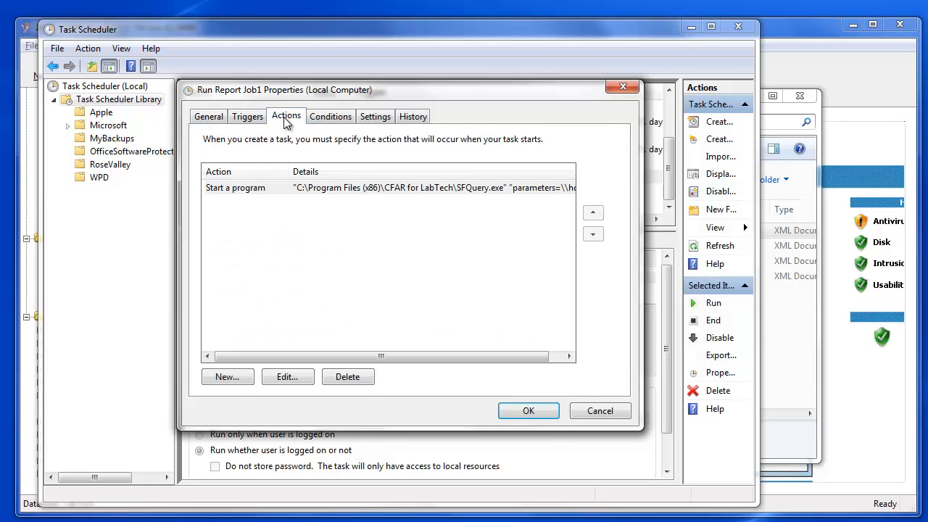
pyautogui.click(315, 192)
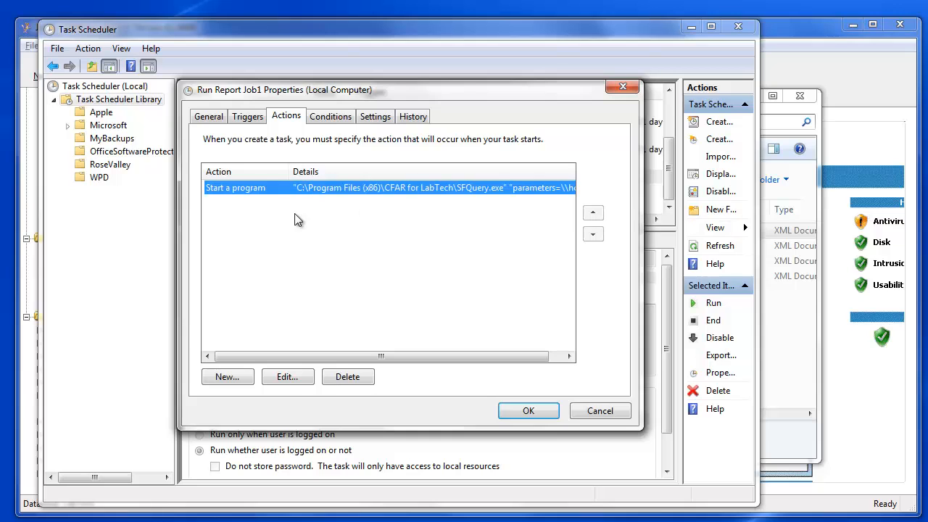
pyautogui.click(286, 379)
pyautogui.moveTo(375, 148); pyautogui.dragTo(319, 104)
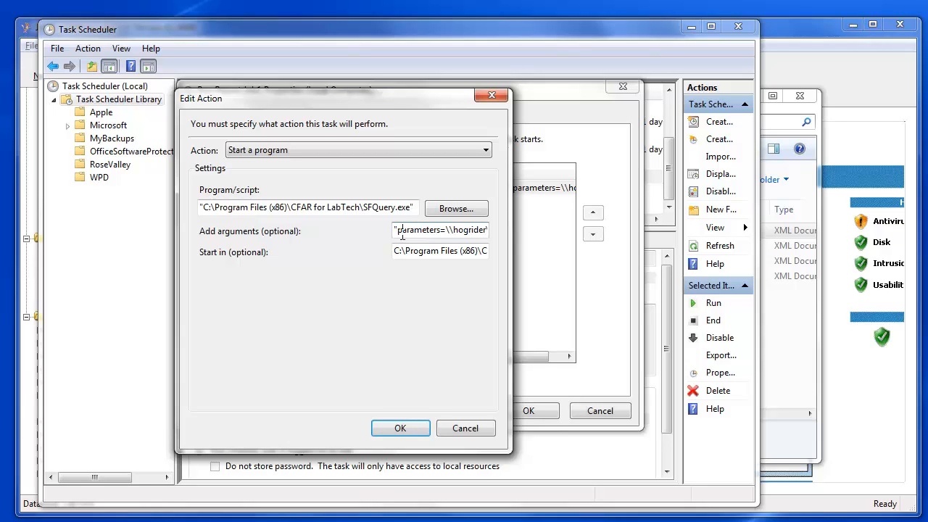
# Step: Replace the argument's file name with CombinedJobs.xml, keeping the closing quote
pyautogui.press('End')
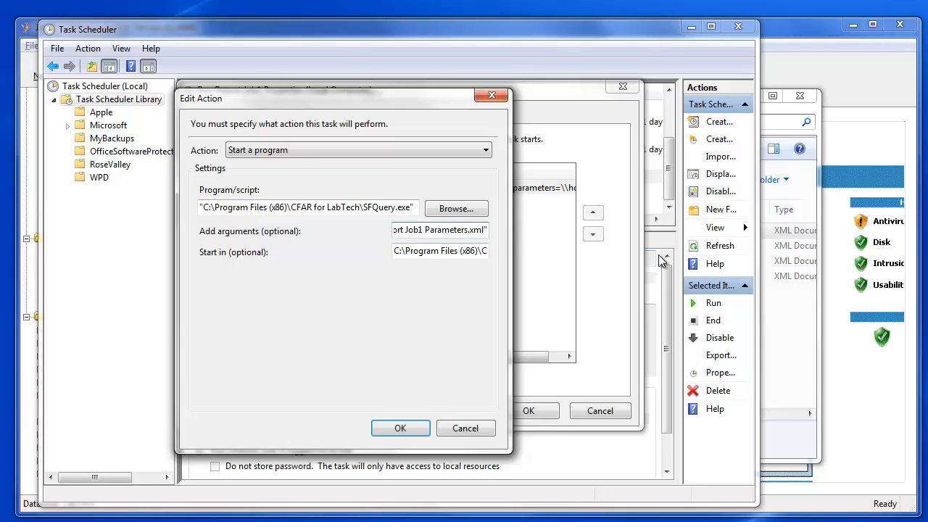
pyautogui.press('BackSpace')
pyautogui.press('BackSpace')
pyautogui.press('BackSpace')
pyautogui.press('BackSpace')
pyautogui.press('BackSpace')
pyautogui.press('BackSpace')
pyautogui.press('BackSpace')
pyautogui.press('BackSpace')
pyautogui.press('BackSpace')
pyautogui.press('BackSpace')
pyautogui.press('BackSpace')
pyautogui.press('BackSpace')
pyautogui.press('BackSpace')
pyautogui.press('BackSpace')
pyautogui.press('BackSpace')
pyautogui.press('BackSpace')
pyautogui.press('BackSpace')
pyautogui.press('BackSpace')
pyautogui.press('BackSpace')
pyautogui.press('BackSpace')
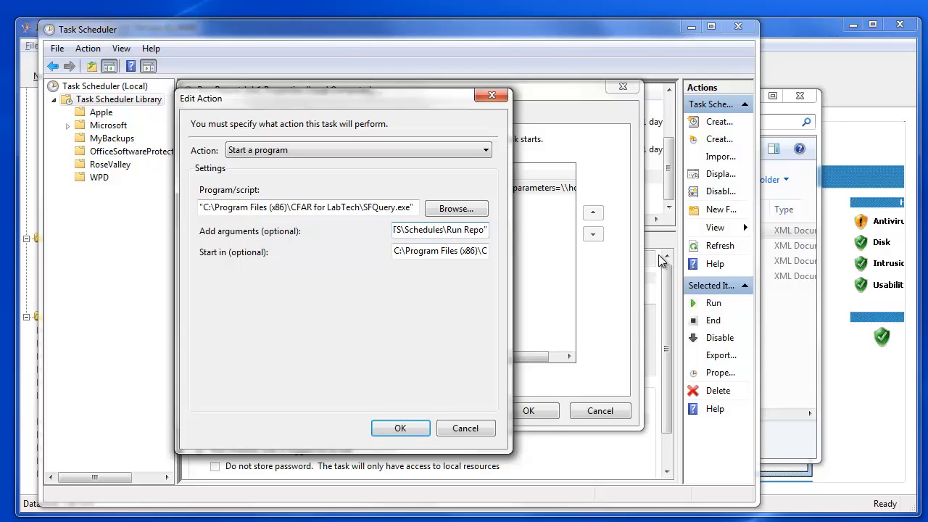
pyautogui.press('BackSpace')
pyautogui.press('BackSpace')
pyautogui.press('BackSpace')
pyautogui.press('BackSpace')
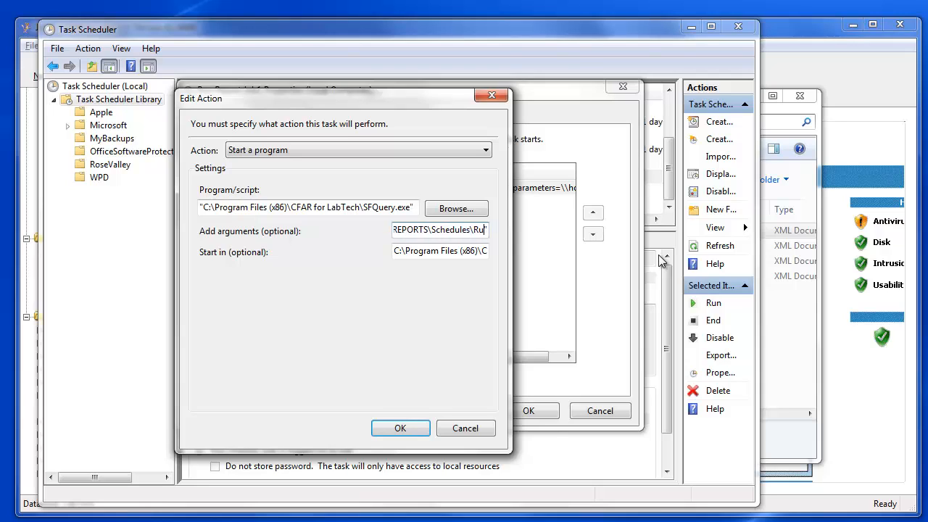
pyautogui.press('BackSpace')
pyautogui.press('BackSpace')
pyautogui.write('Combined')
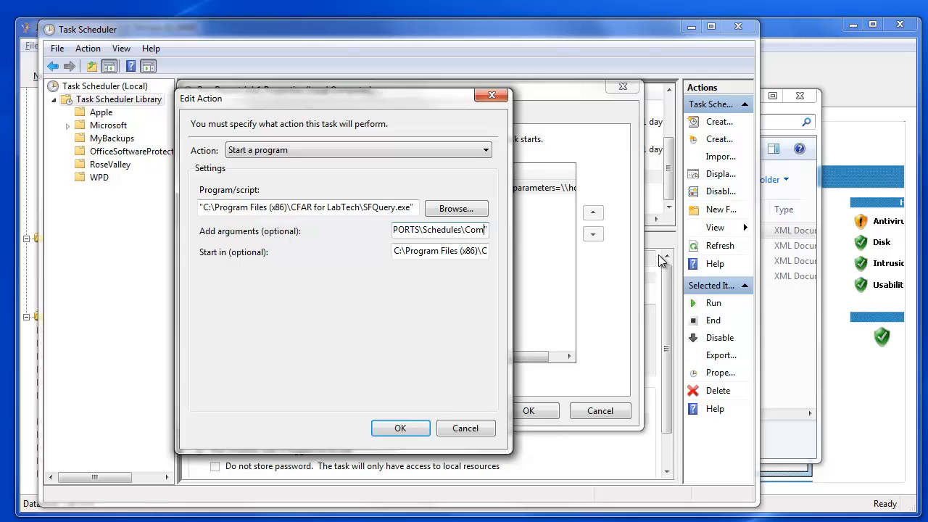
pyautogui.write('Job')
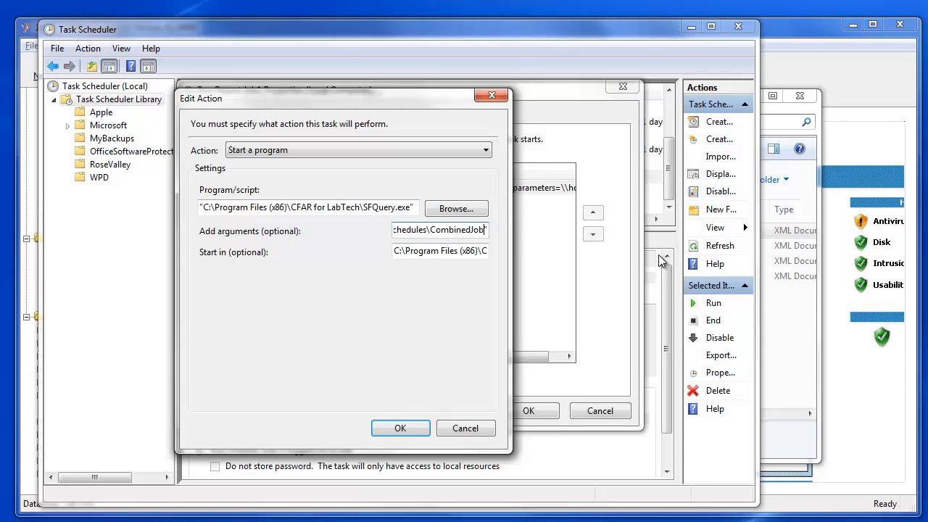
pyautogui.write('s.xml')
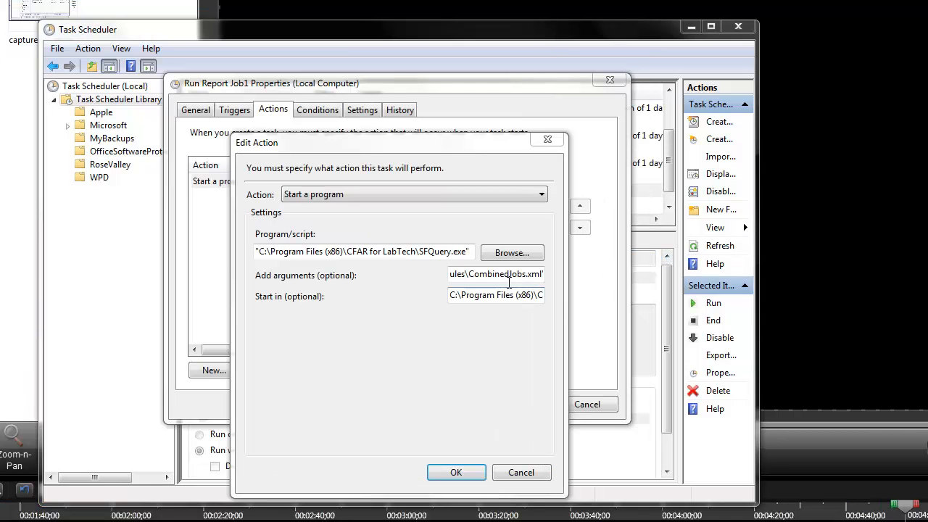
pyautogui.write('"')
pyautogui.moveTo(539, 276); pyautogui.dragTo(476, 279)
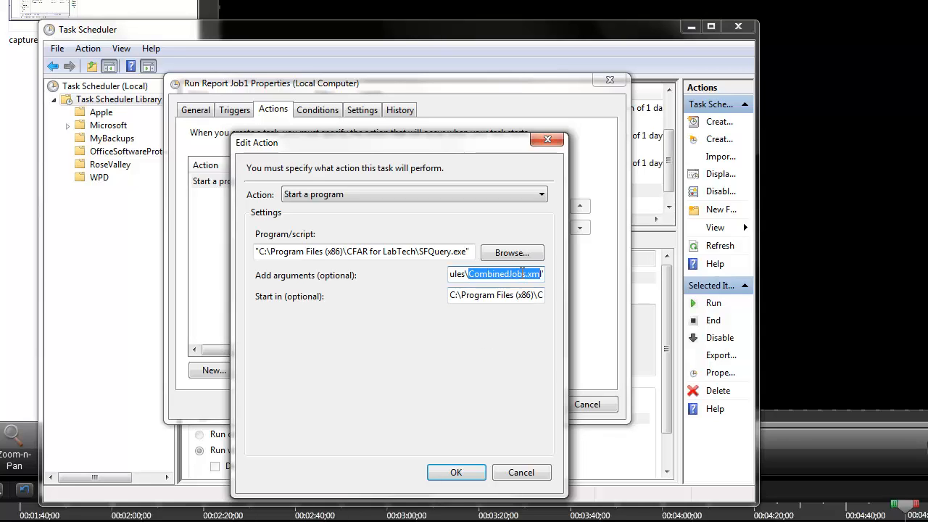
# Step: Confirm the action change and save the task with the account password
pyautogui.click(460, 472)
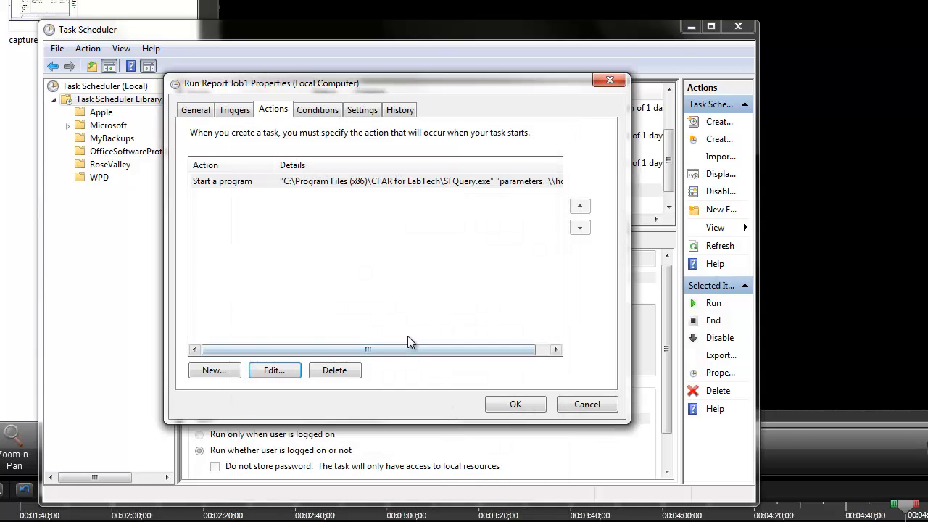
pyautogui.click(516, 404)
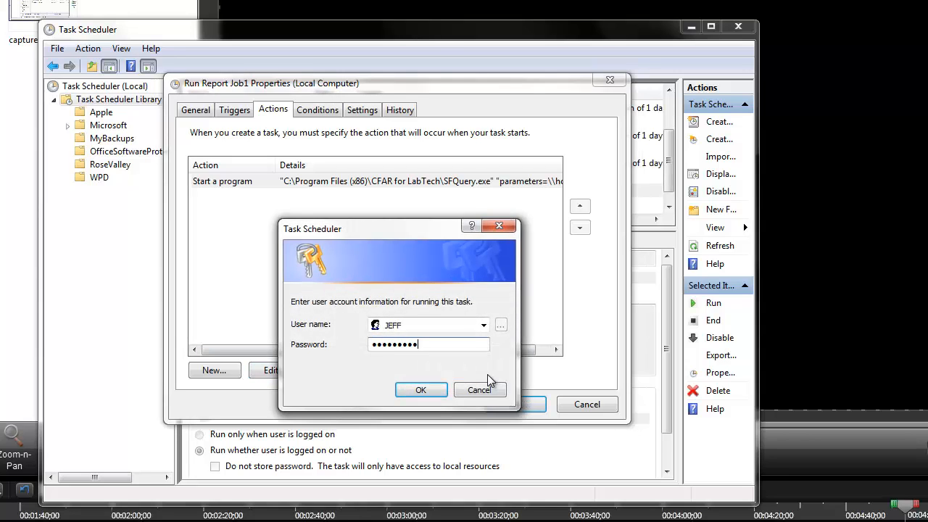
pyautogui.click(440, 390)
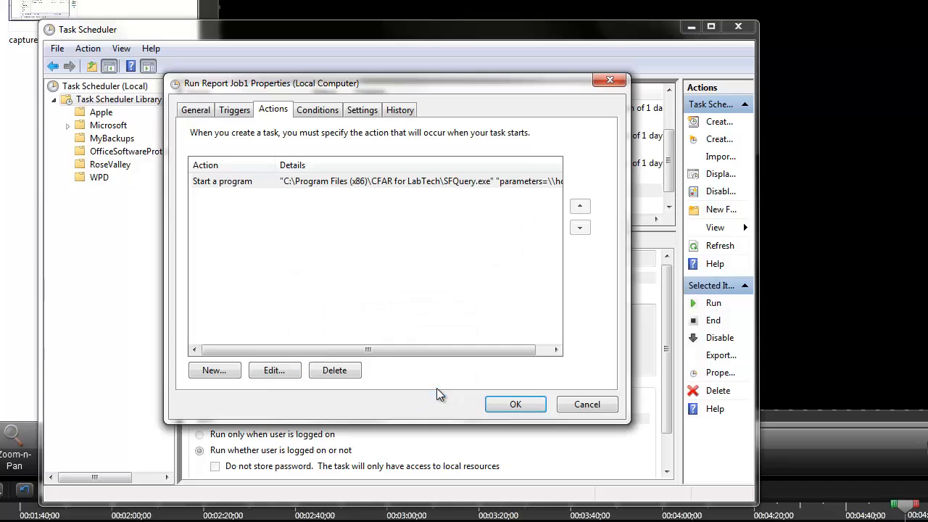